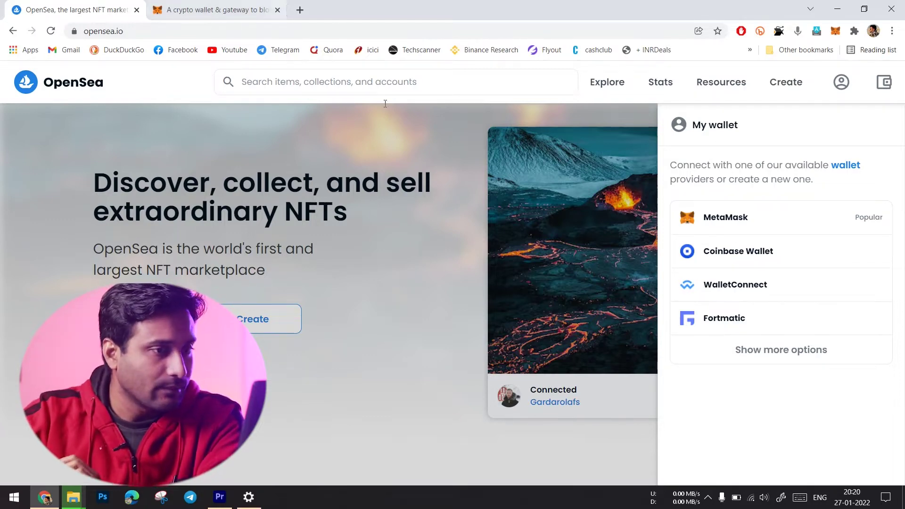
- Close the wallet panel and begin creating an NFT to reach the wallet connection choices
{"action": "left_click", "coordinate": [386, 296]}
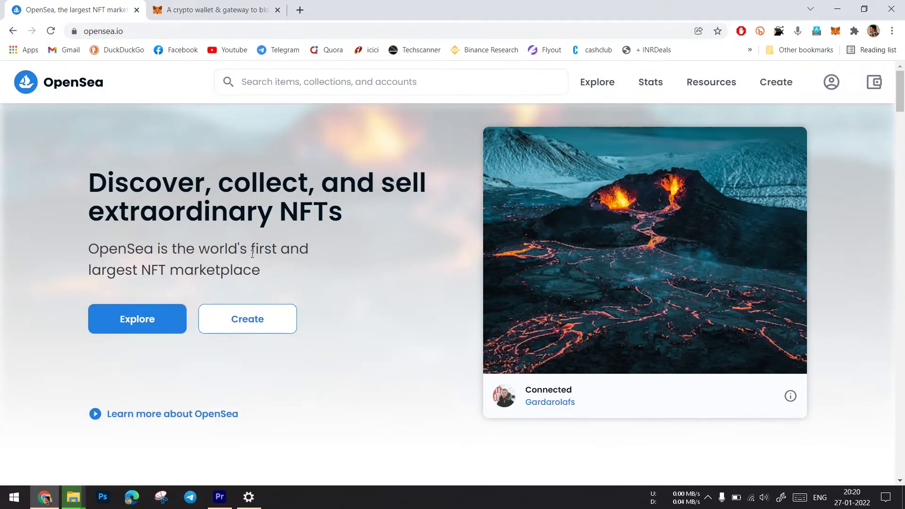
{"action": "left_click", "coordinate": [265, 325]}
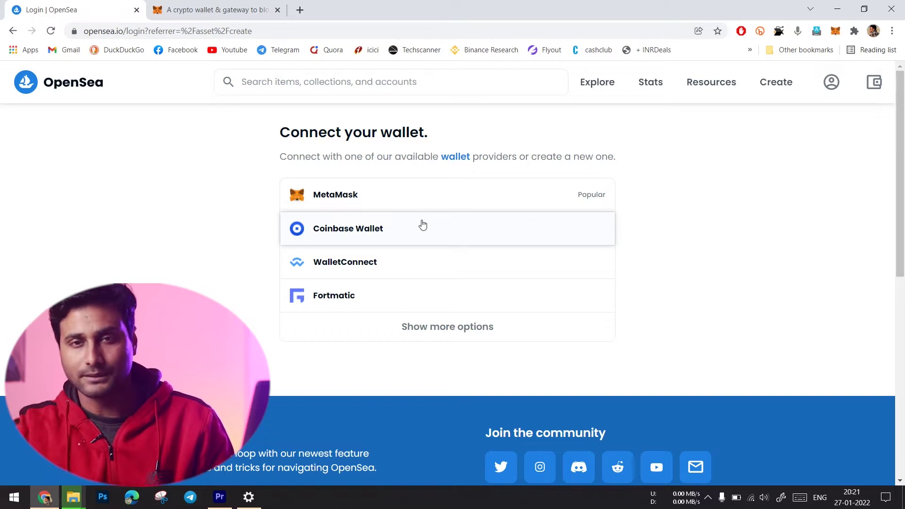
- From MetaMask's download page, open the Chrome extension's install page in a separate tab and switch to it
{"action": "left_click", "coordinate": [229, 6]}
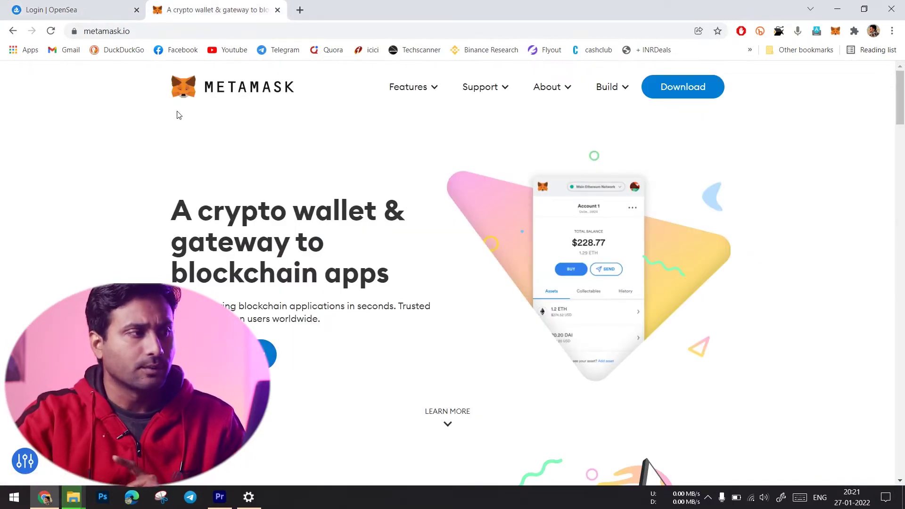
{"action": "left_click", "coordinate": [264, 353]}
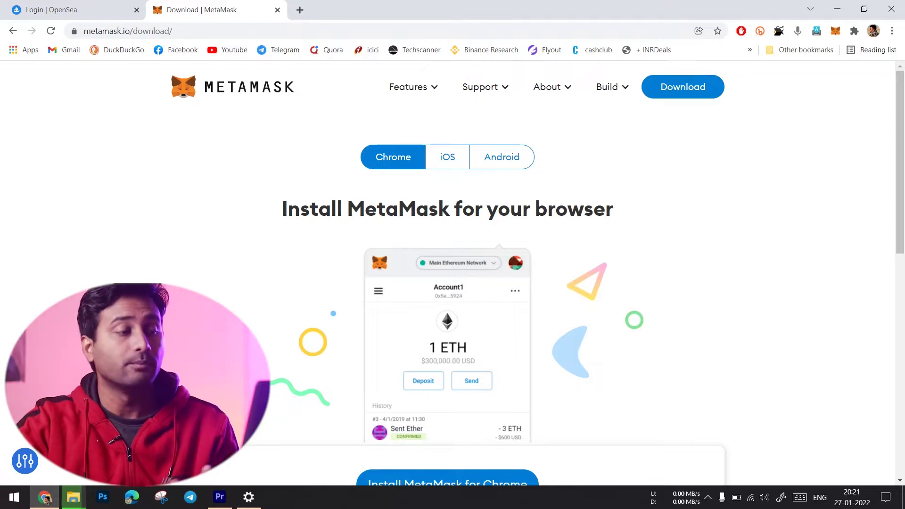
{"action": "scroll", "coordinate": [268, 347], "scroll_direction": "down", "scroll_amount": 5}
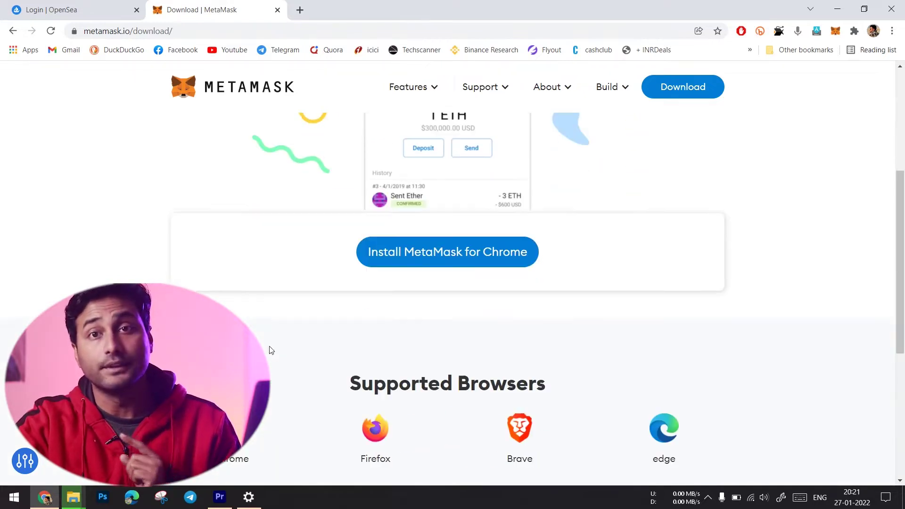
{"action": "right_click", "coordinate": [457, 260]}
{"action": "left_click", "coordinate": [476, 265]}
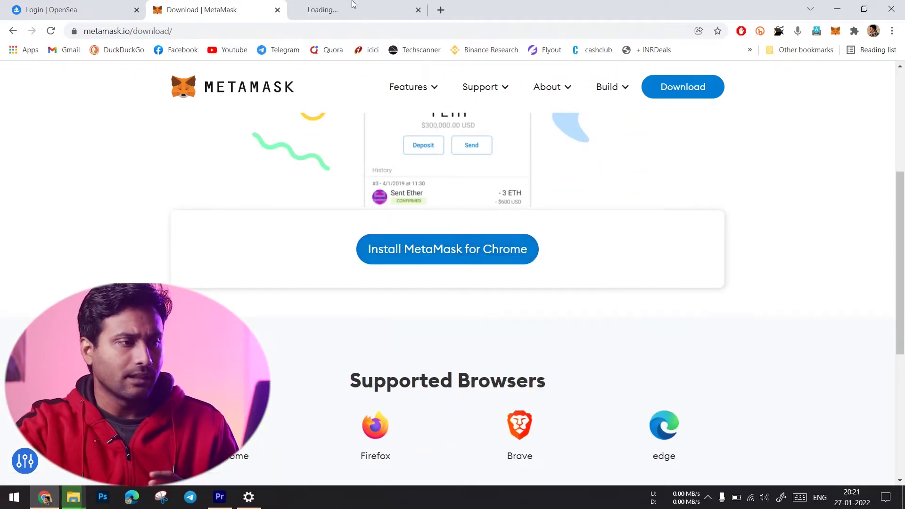
{"action": "left_click", "coordinate": [345, 8]}
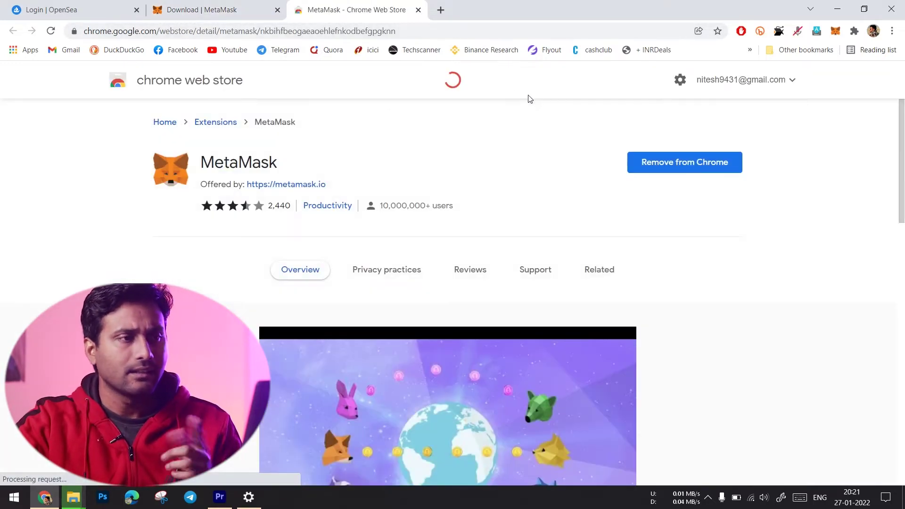
- Review the supported browsers and the Android install option on MetaMask's download page
{"action": "left_click", "coordinate": [262, 7]}
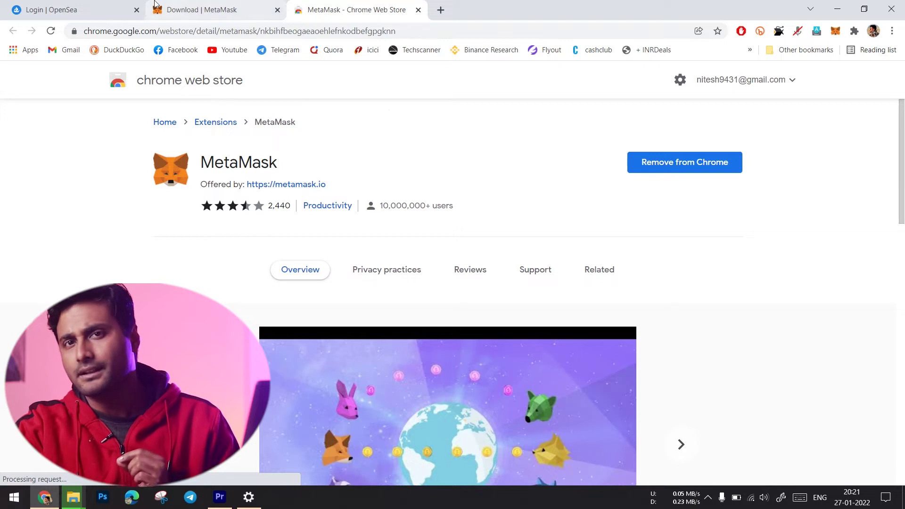
{"action": "scroll", "coordinate": [282, 254], "scroll_direction": "down", "scroll_amount": 4}
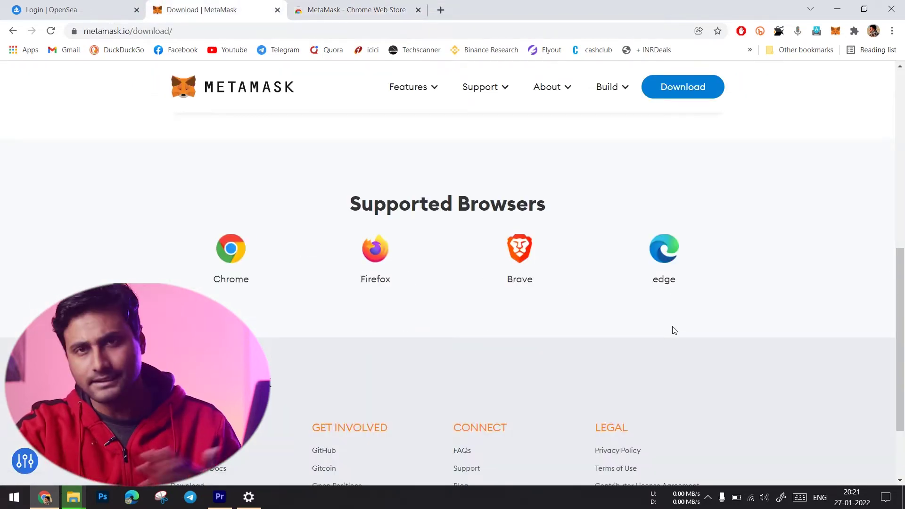
{"action": "scroll", "coordinate": [673, 329], "scroll_direction": "up", "scroll_amount": 5}
{"action": "scroll", "coordinate": [673, 330], "scroll_direction": "up", "scroll_amount": 4}
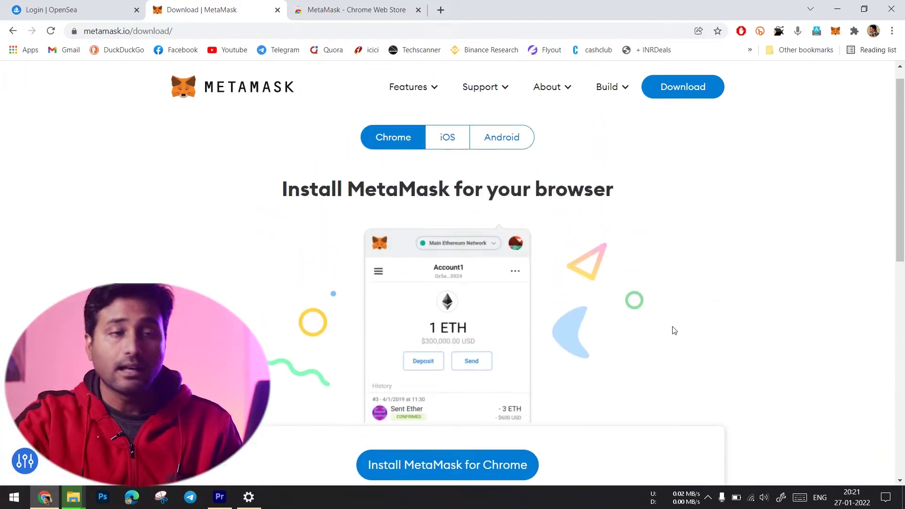
{"action": "left_click", "coordinate": [502, 162]}
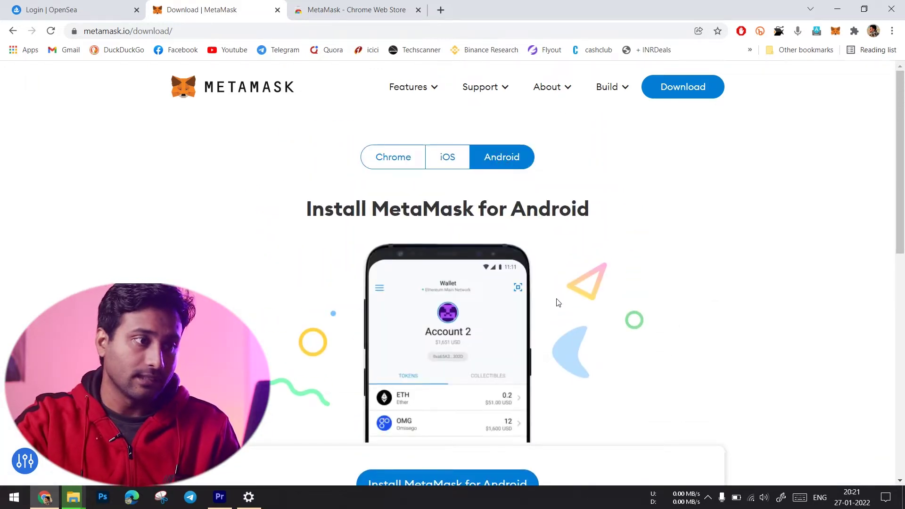
{"action": "scroll", "coordinate": [559, 302], "scroll_direction": "down", "scroll_amount": 3}
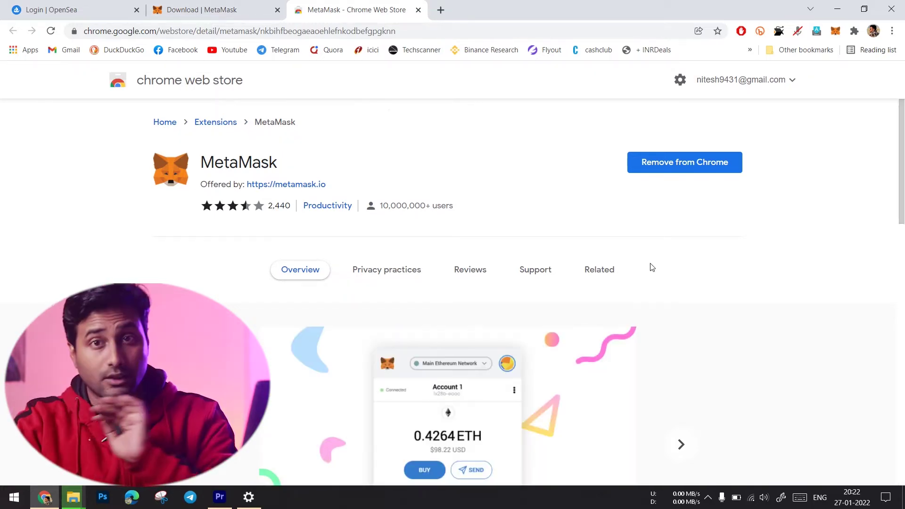
- Connect MetaMask's Account 1 to OpenSea and approve the wallet's requests
{"action": "left_click", "coordinate": [105, 7]}
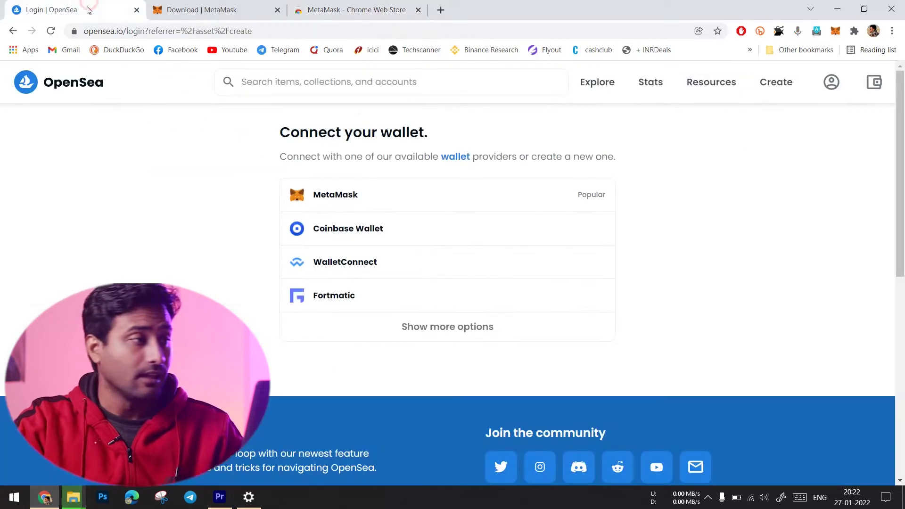
{"action": "left_click", "coordinate": [398, 195]}
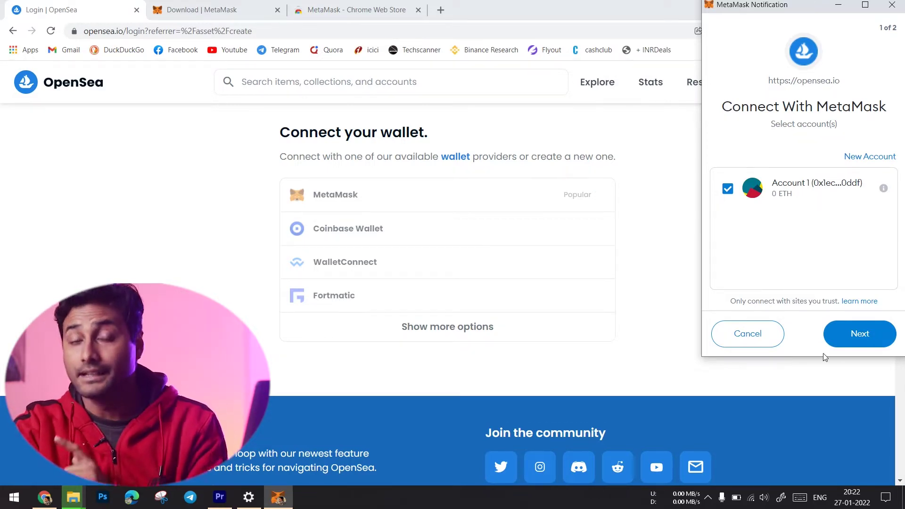
{"action": "left_click", "coordinate": [852, 336]}
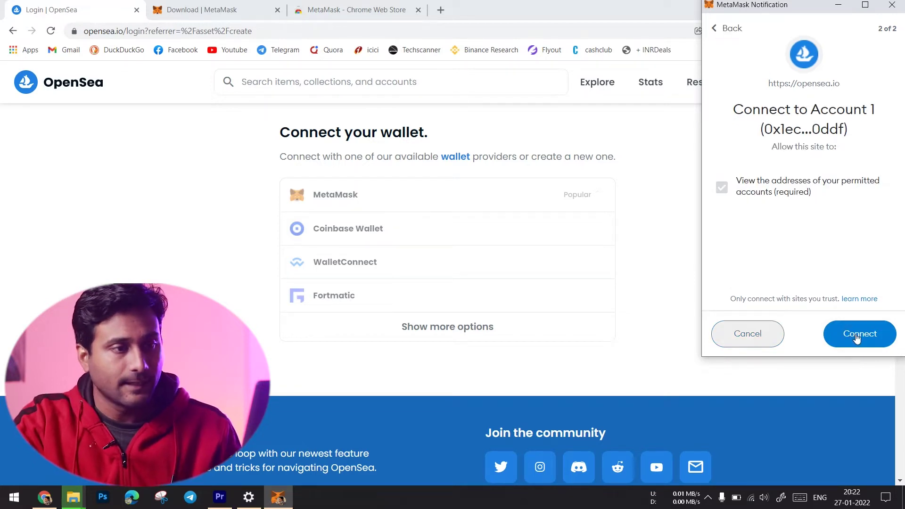
{"action": "left_click", "coordinate": [856, 335]}
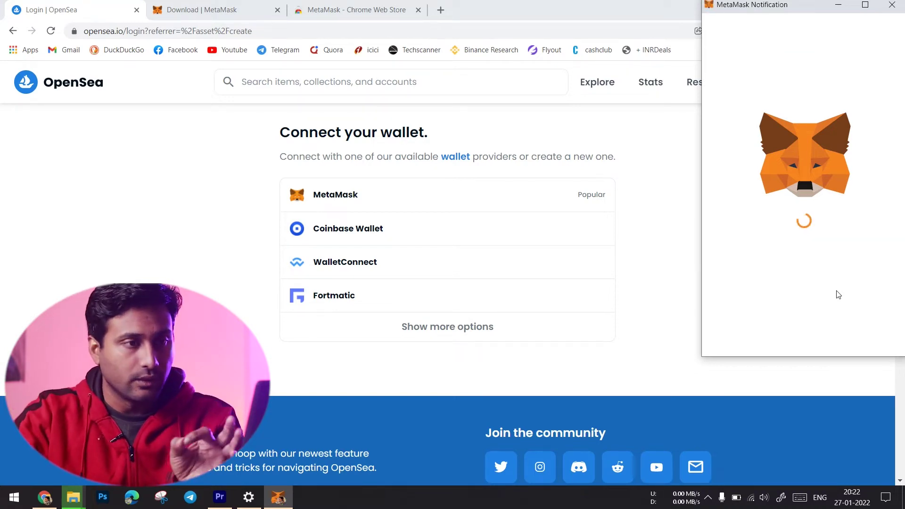
{"action": "left_click", "coordinate": [873, 330]}
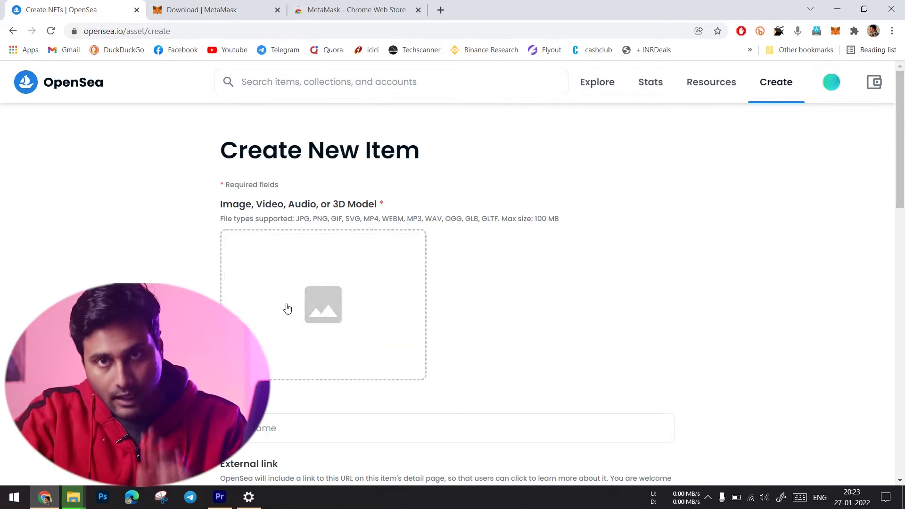
- Upload the Desktop image Untitled-1.png as the new item's media file
{"action": "left_click", "coordinate": [310, 298]}
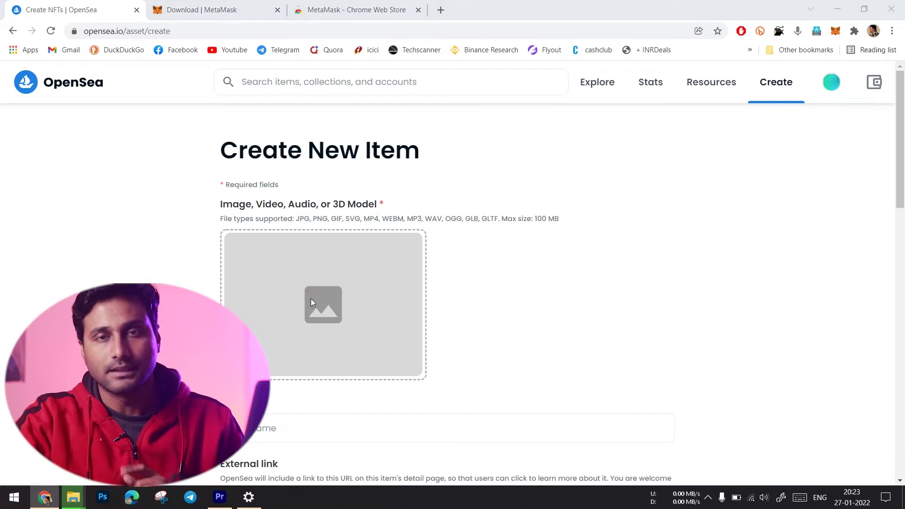
{"action": "left_click_drag", "start_coordinate": [441, 94], "coordinate": [441, 150]}
{"action": "scroll", "coordinate": [367, 185], "scroll_direction": "down", "scroll_amount": 5}
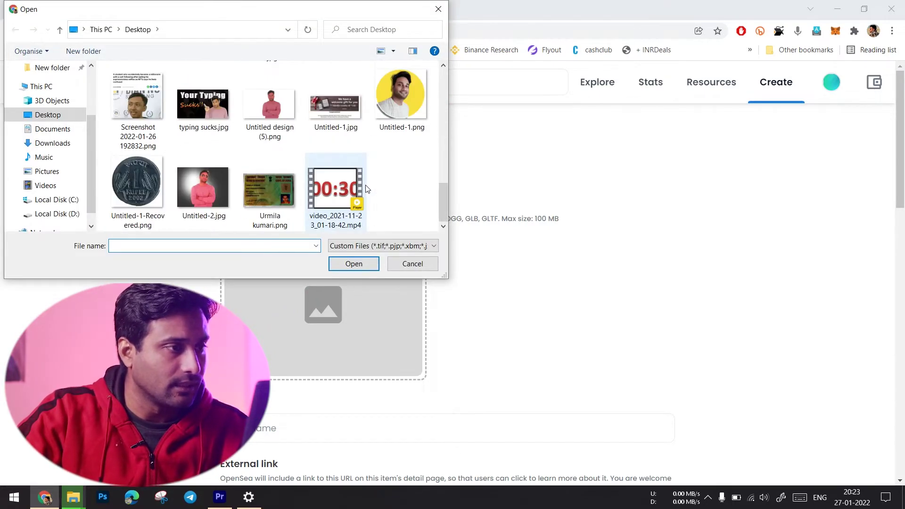
{"action": "left_click", "coordinate": [400, 95]}
{"action": "left_click", "coordinate": [353, 263]}
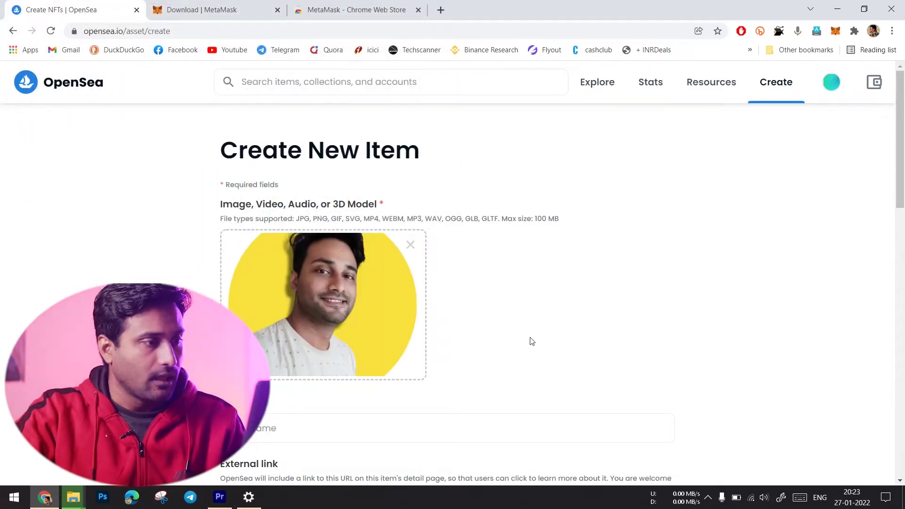
- Name the item "Tech Incognito" and enter "fghfg" as its description
{"action": "scroll", "coordinate": [531, 340], "scroll_direction": "down", "scroll_amount": 2}
{"action": "left_click", "coordinate": [304, 315]}
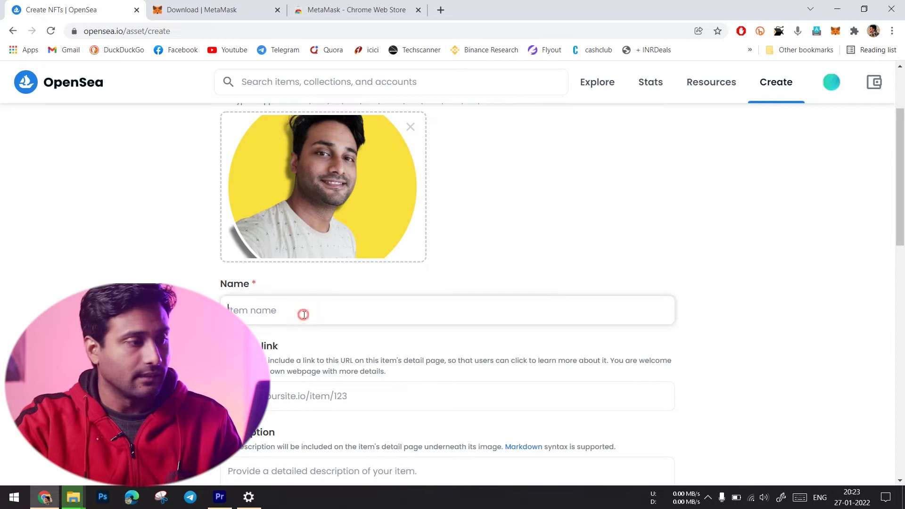
{"action": "type", "text": "Tech Incognito"}
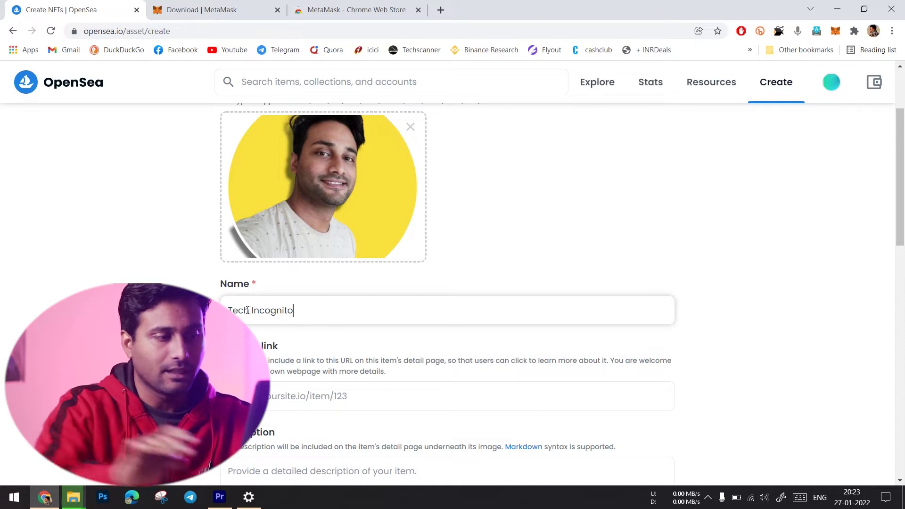
{"action": "scroll", "coordinate": [504, 256], "scroll_direction": "down", "scroll_amount": 2}
{"action": "left_click", "coordinate": [383, 275]}
{"action": "scroll", "coordinate": [384, 275], "scroll_direction": "down", "scroll_amount": 2}
{"action": "left_click", "coordinate": [324, 267]}
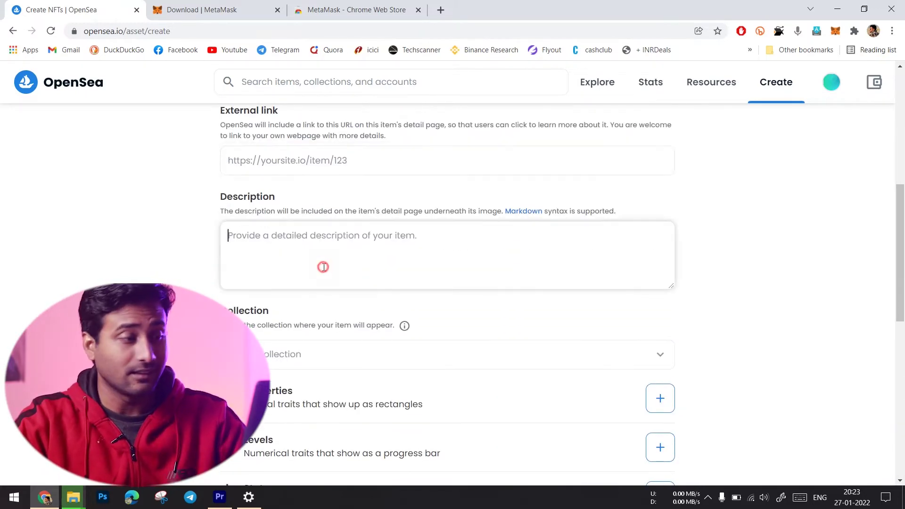
{"action": "type", "text": "fghfg"}
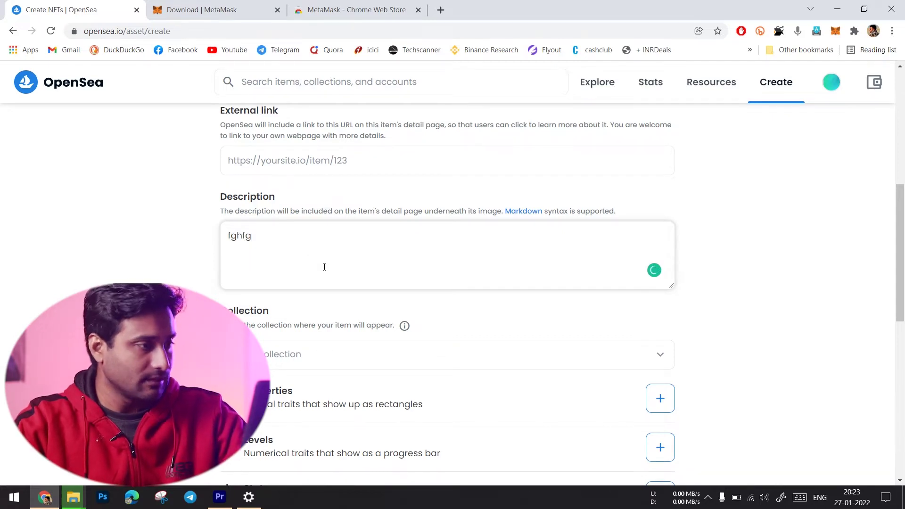
- Set the item's blockchain to Polygon, create the item and dismiss the sharing dialog
{"action": "scroll", "coordinate": [324, 267], "scroll_direction": "down", "scroll_amount": 3}
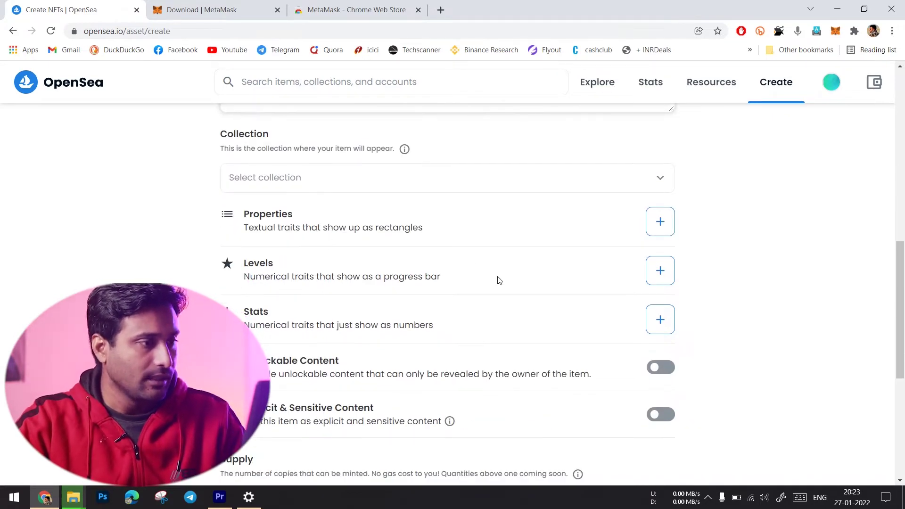
{"action": "scroll", "coordinate": [570, 362], "scroll_direction": "down", "scroll_amount": 3}
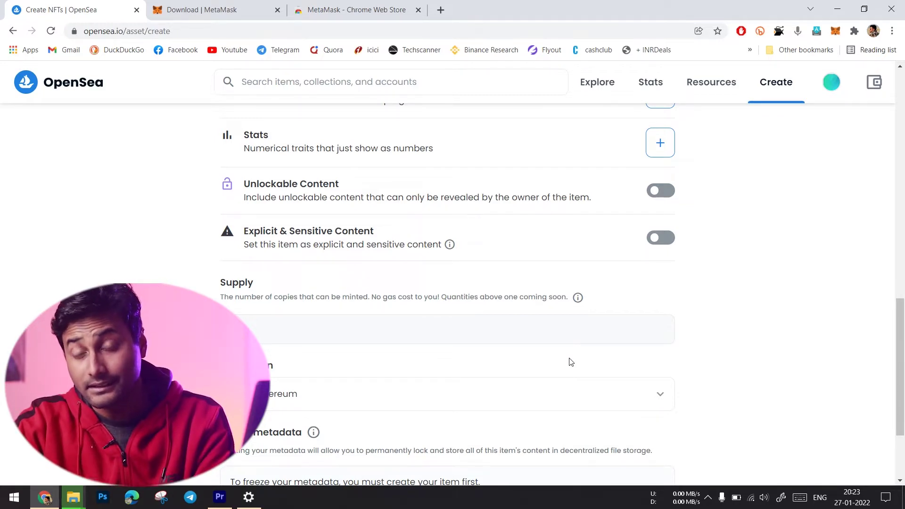
{"action": "scroll", "coordinate": [570, 362], "scroll_direction": "down", "scroll_amount": 2}
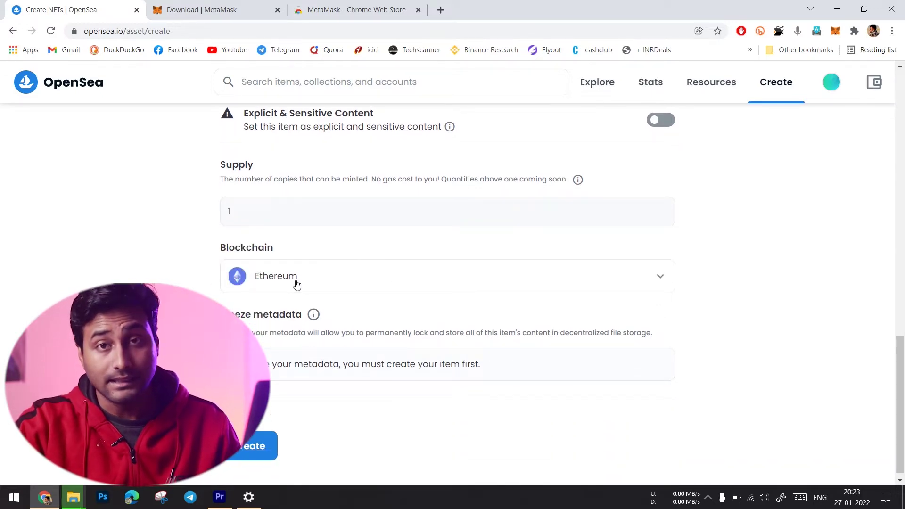
{"action": "left_click", "coordinate": [670, 281]}
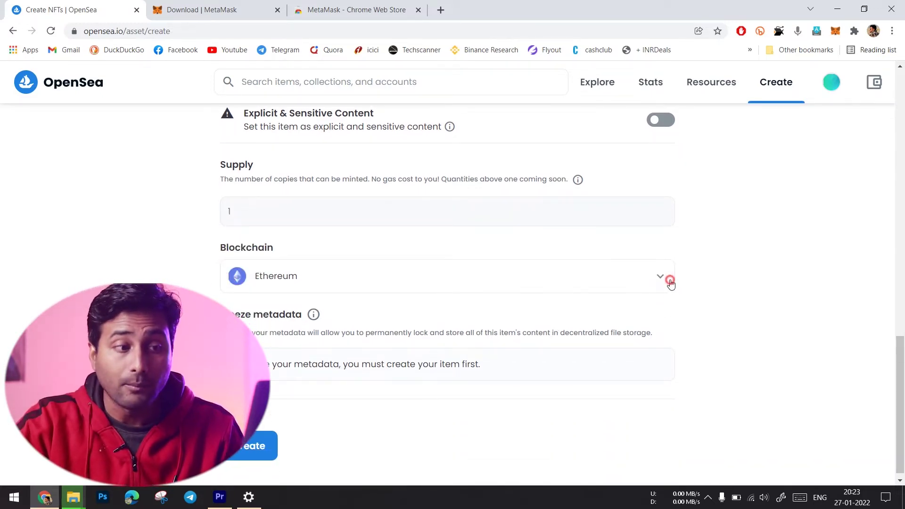
{"action": "left_click", "coordinate": [513, 328]}
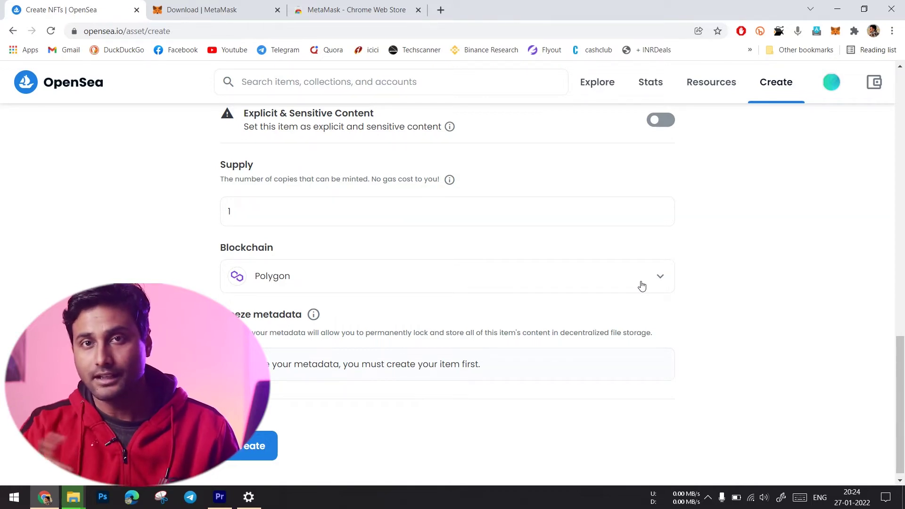
{"action": "left_click", "coordinate": [249, 455]}
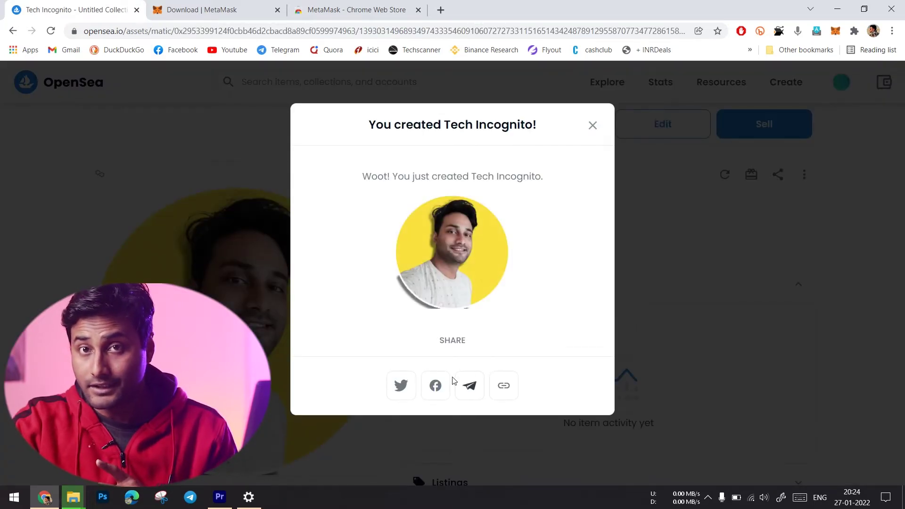
{"action": "left_click", "coordinate": [592, 127]}
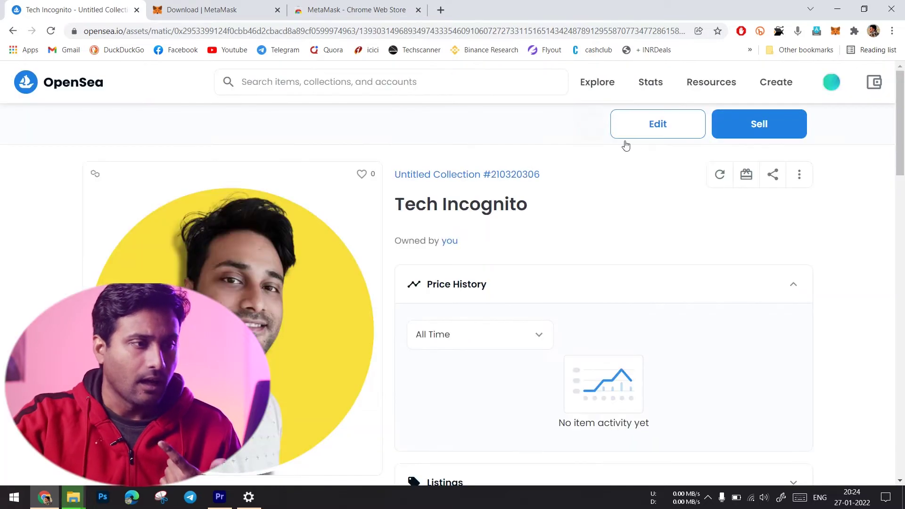
- Start a sale listing for the Tech Incognito item and set its price to 0.01 ETH
{"action": "left_click", "coordinate": [750, 134]}
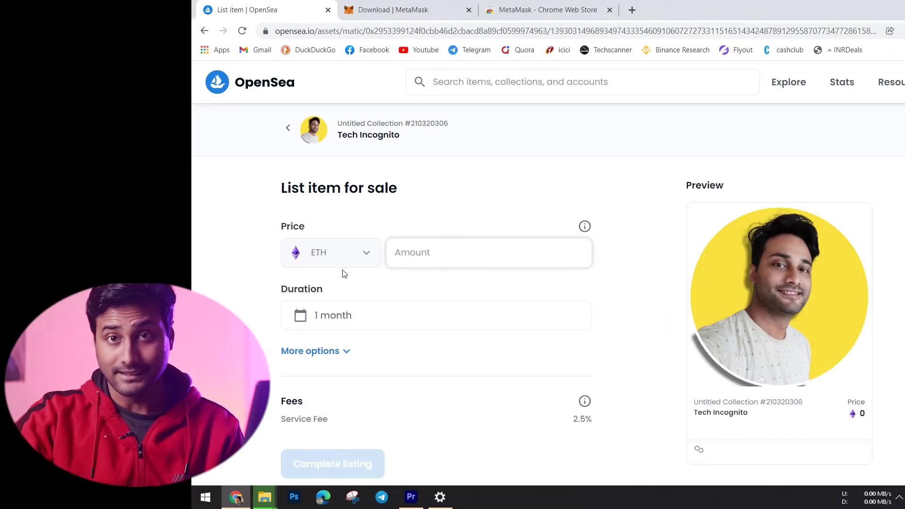
{"action": "left_click", "coordinate": [348, 261]}
{"action": "left_click", "coordinate": [362, 254]}
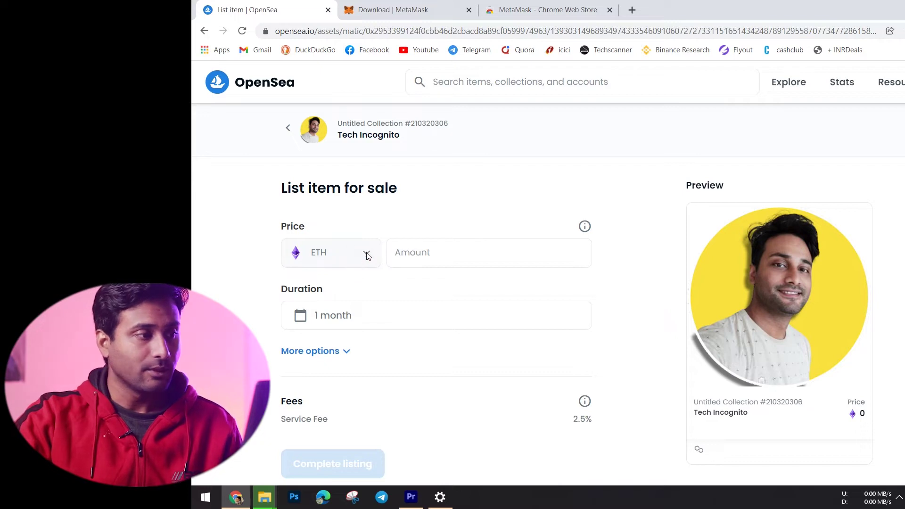
{"action": "left_click", "coordinate": [443, 253]}
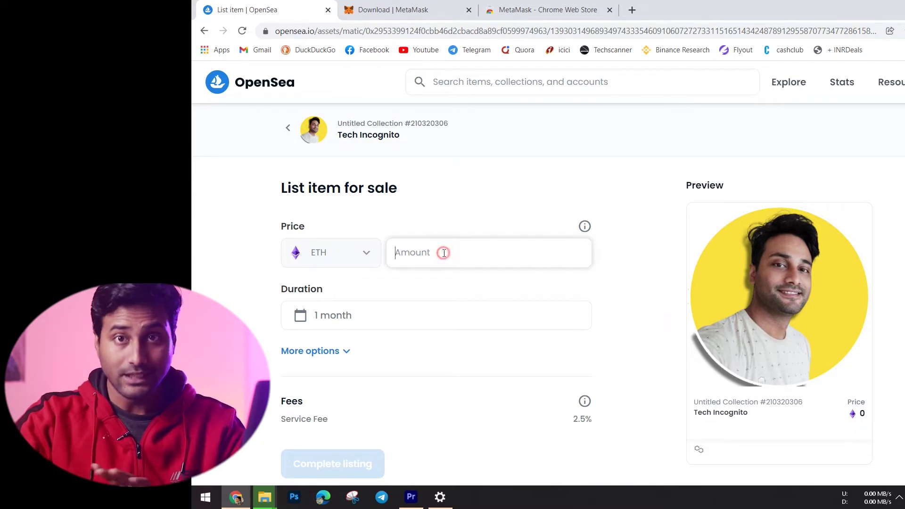
{"action": "type", "text": "0.01"}
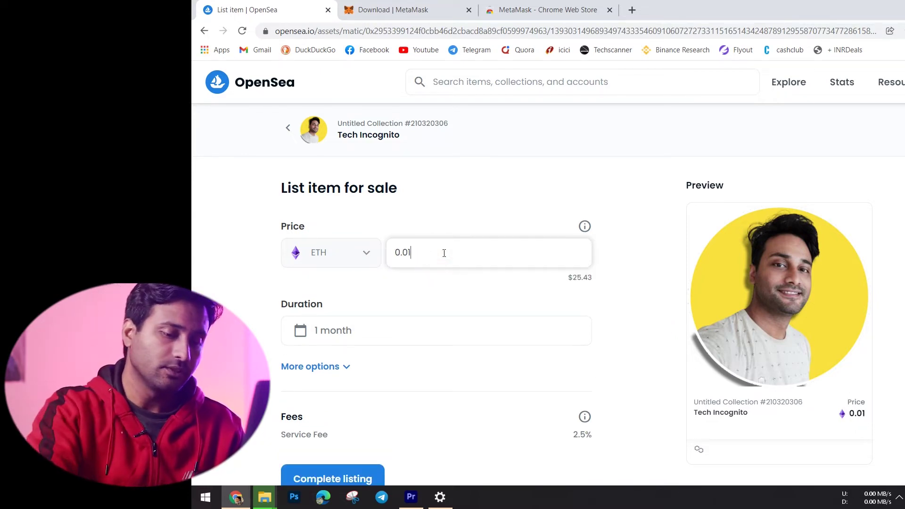
- Review the date range choices available for the listing's duration and close them without changing the duration
{"action": "left_click", "coordinate": [530, 285]}
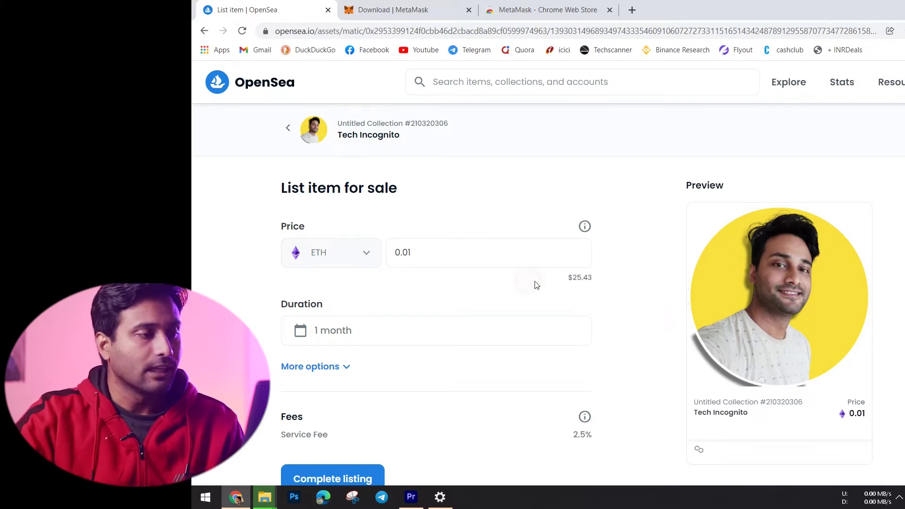
{"action": "scroll", "coordinate": [556, 284], "scroll_direction": "down", "scroll_amount": 3}
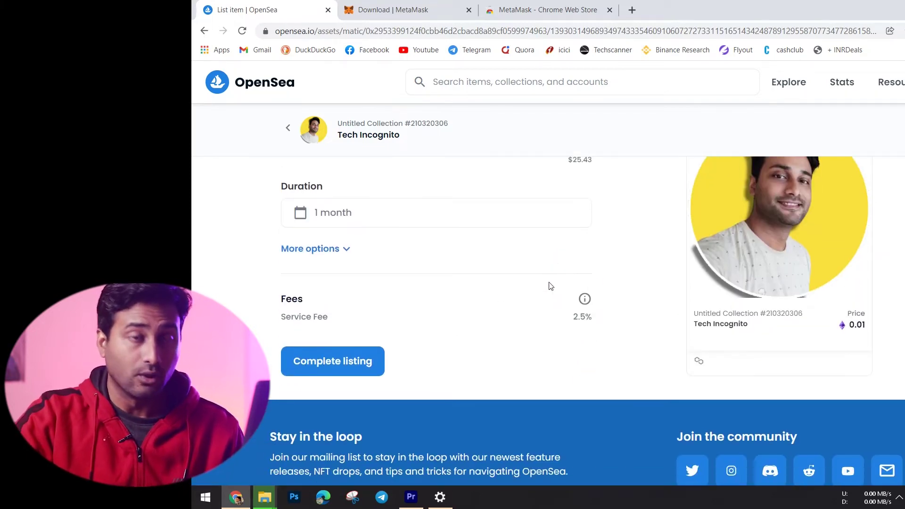
{"action": "left_click", "coordinate": [406, 217]}
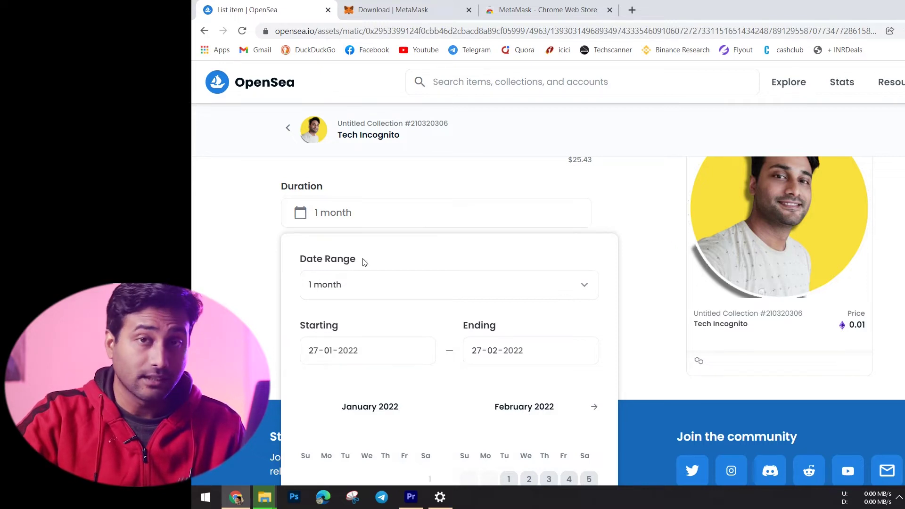
{"action": "left_click", "coordinate": [568, 285]}
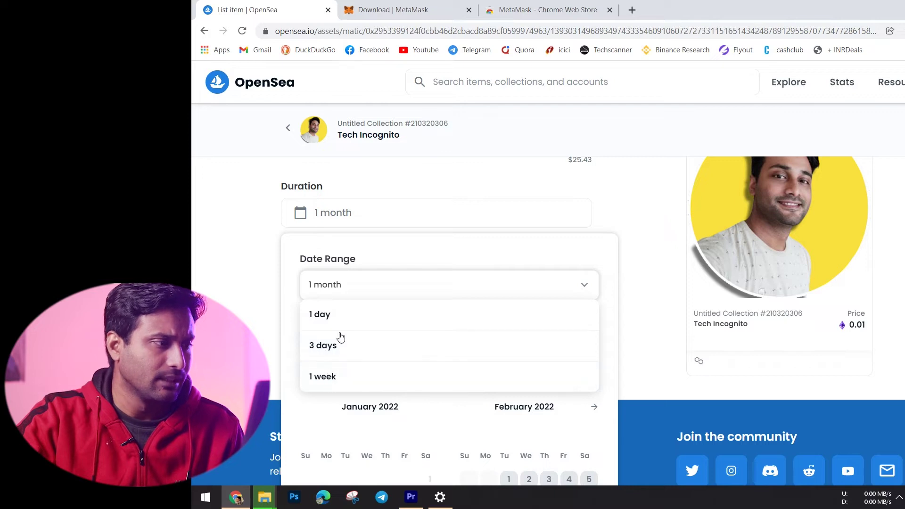
{"action": "left_click", "coordinate": [253, 268]}
- Show the additional listing options and try reserving the item for a specific buyer, then switch the reservation back off
{"action": "left_click", "coordinate": [310, 250]}
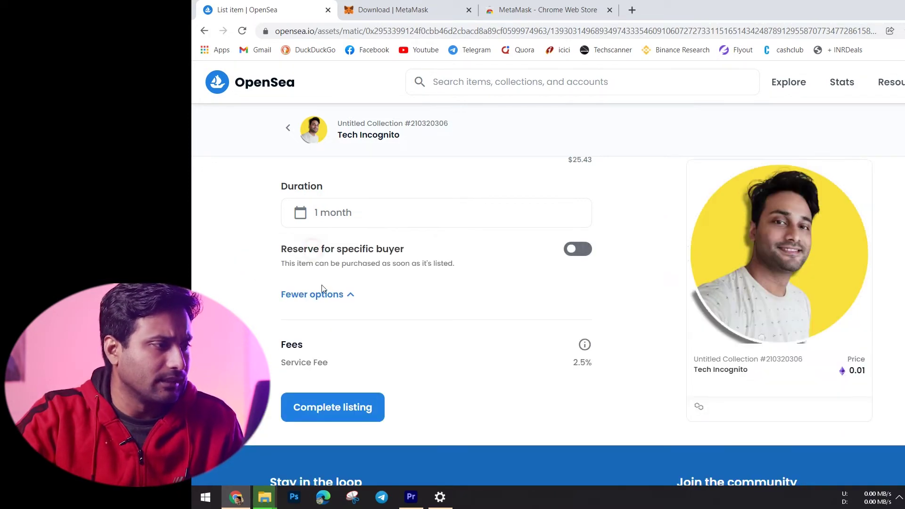
{"action": "scroll", "coordinate": [252, 303], "scroll_direction": "up", "scroll_amount": 1}
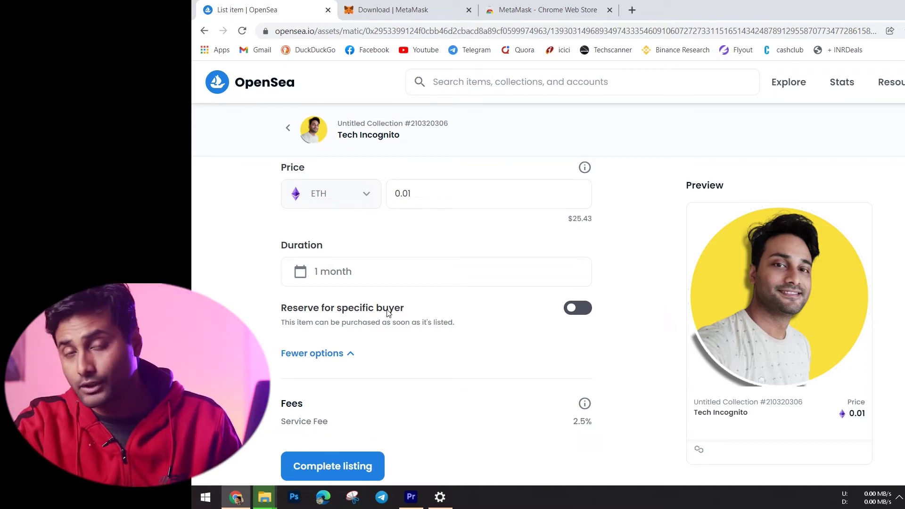
{"action": "left_click", "coordinate": [585, 309]}
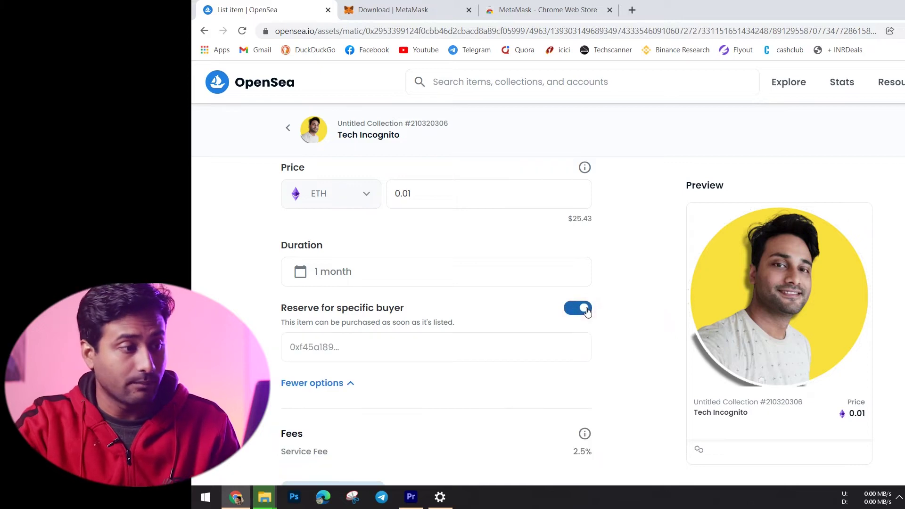
{"action": "left_click", "coordinate": [379, 343]}
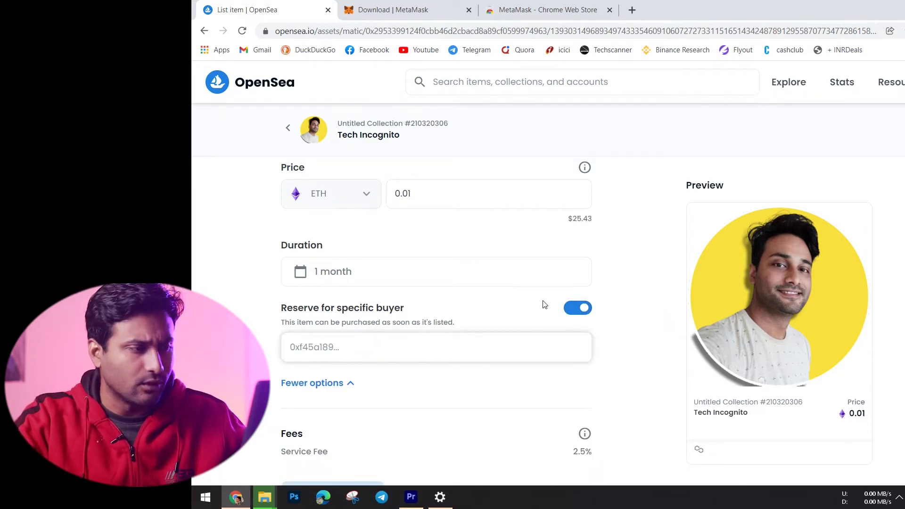
{"action": "left_click", "coordinate": [571, 307]}
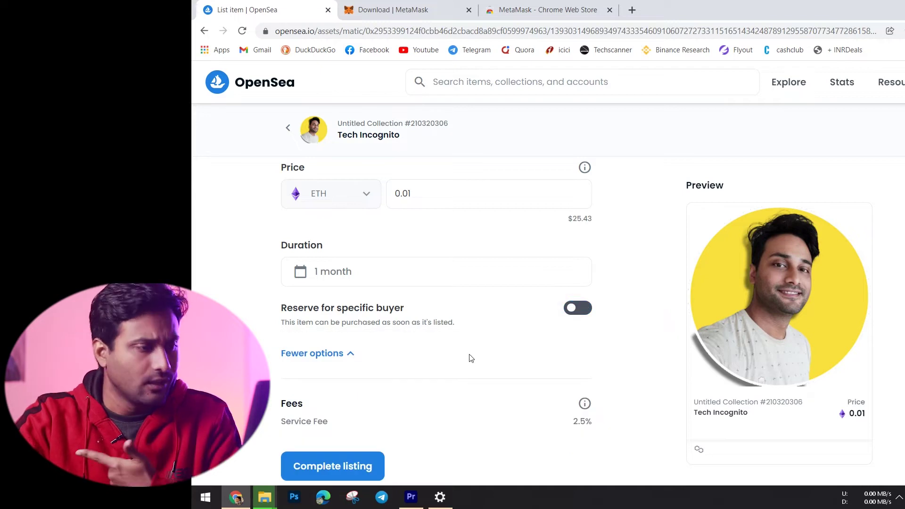
- Complete the Tech Incognito listing by signing its message with the MetaMask wallet, and close the sharing dialog
{"action": "scroll", "coordinate": [470, 358], "scroll_direction": "down", "scroll_amount": 1}
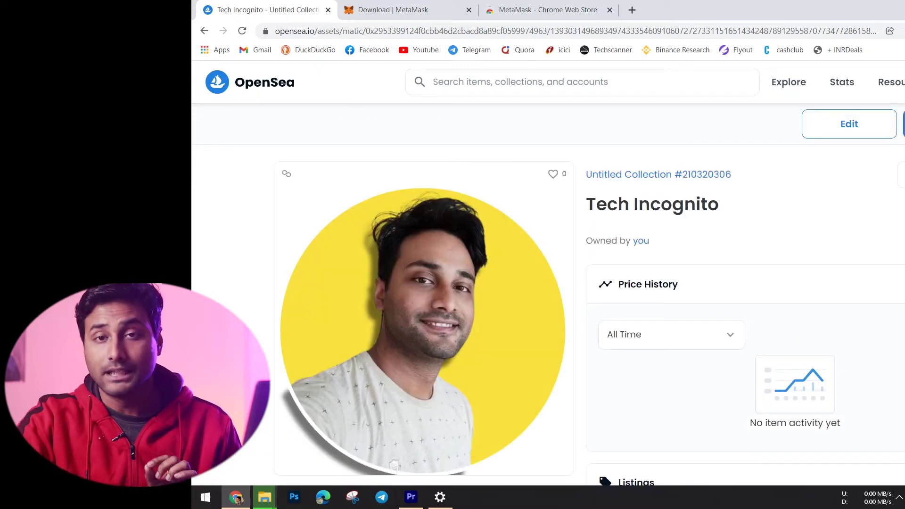
{"action": "scroll", "coordinate": [589, 311], "scroll_direction": "down", "scroll_amount": 7}
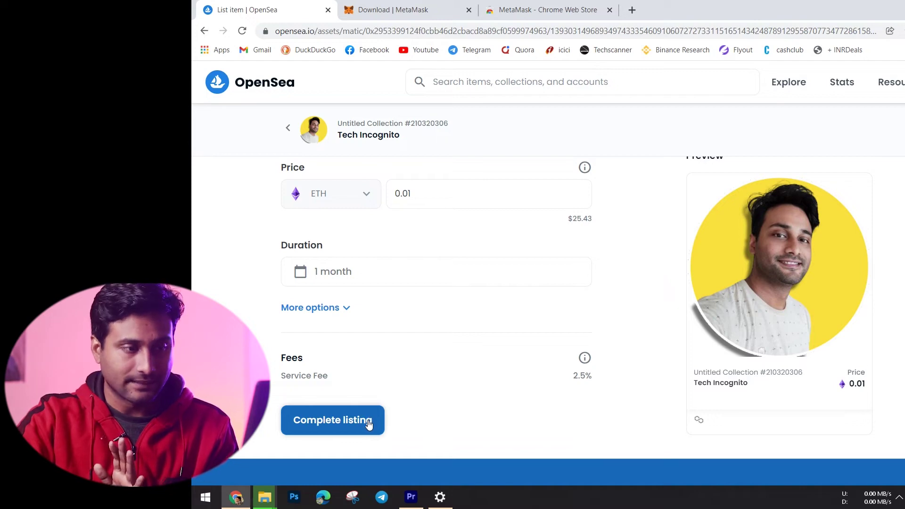
{"action": "left_click", "coordinate": [368, 421]}
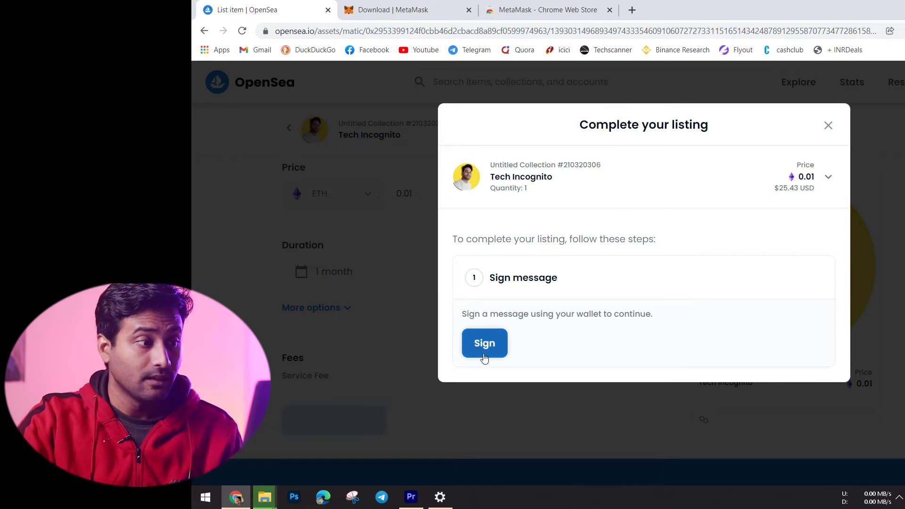
{"action": "left_click", "coordinate": [488, 353]}
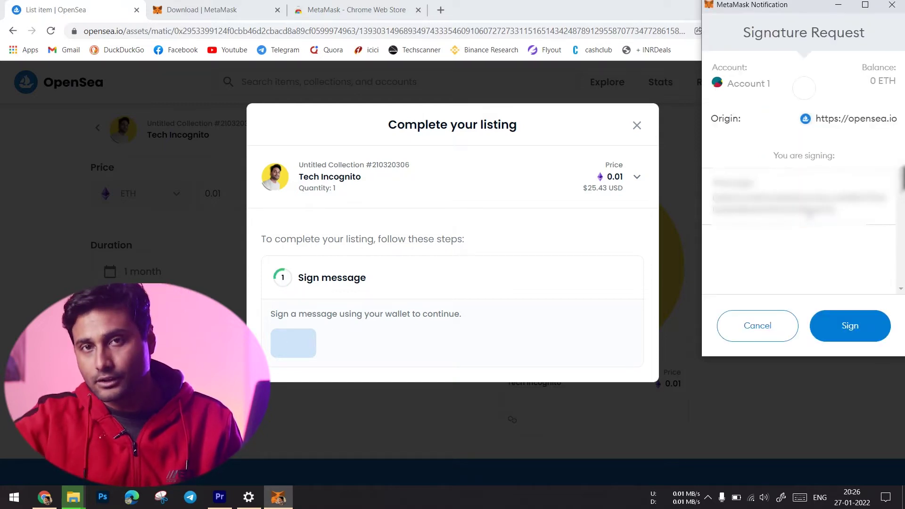
{"action": "left_click", "coordinate": [856, 327]}
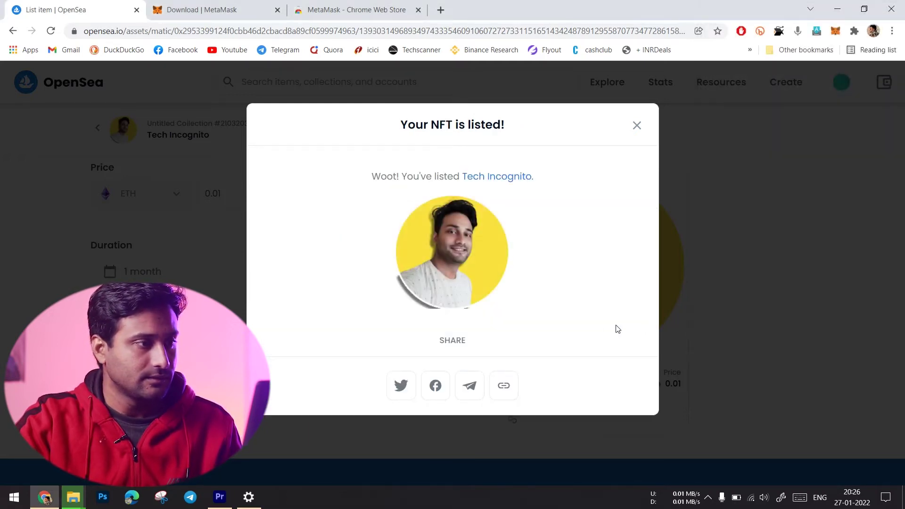
{"action": "left_click", "coordinate": [636, 126]}
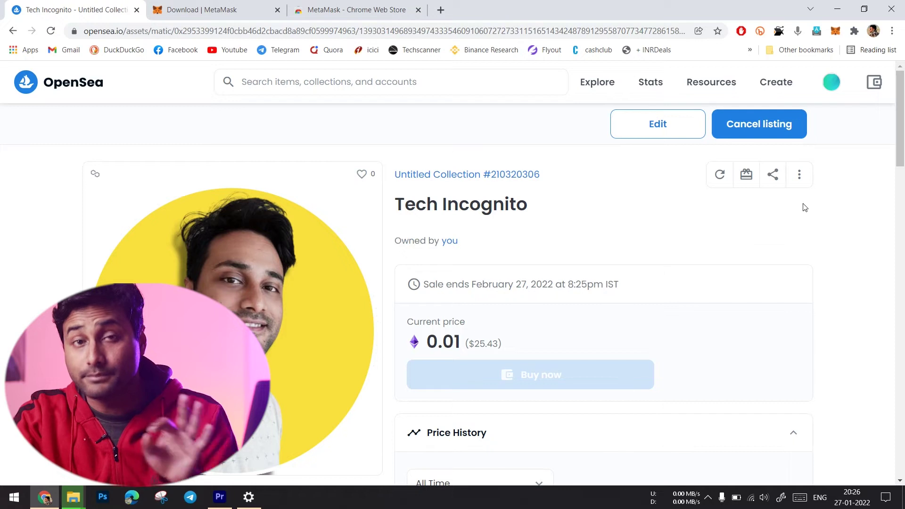
- Copy the listed item's link from its sharing options and open it in a guest browser window
{"action": "left_click", "coordinate": [799, 176]}
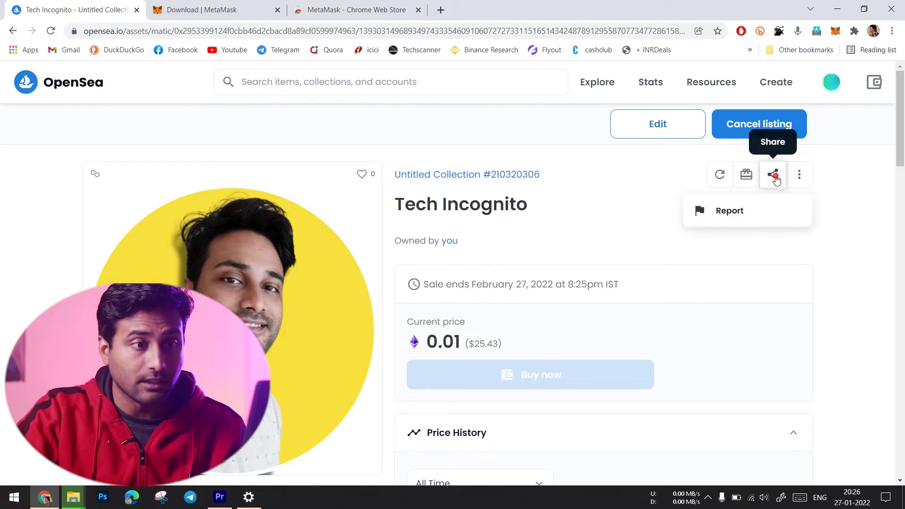
{"action": "left_click", "coordinate": [776, 180]}
{"action": "left_click", "coordinate": [714, 219]}
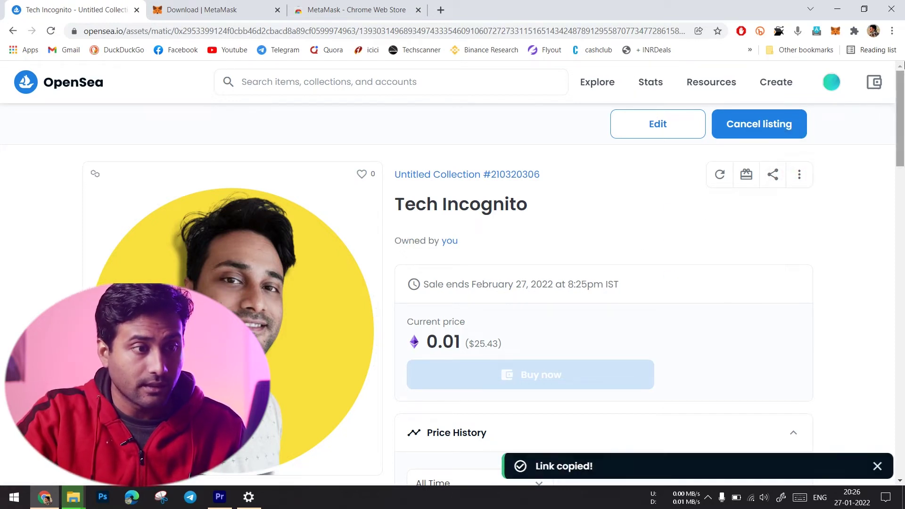
{"action": "left_click", "coordinate": [873, 31]}
{"action": "left_click", "coordinate": [751, 266]}
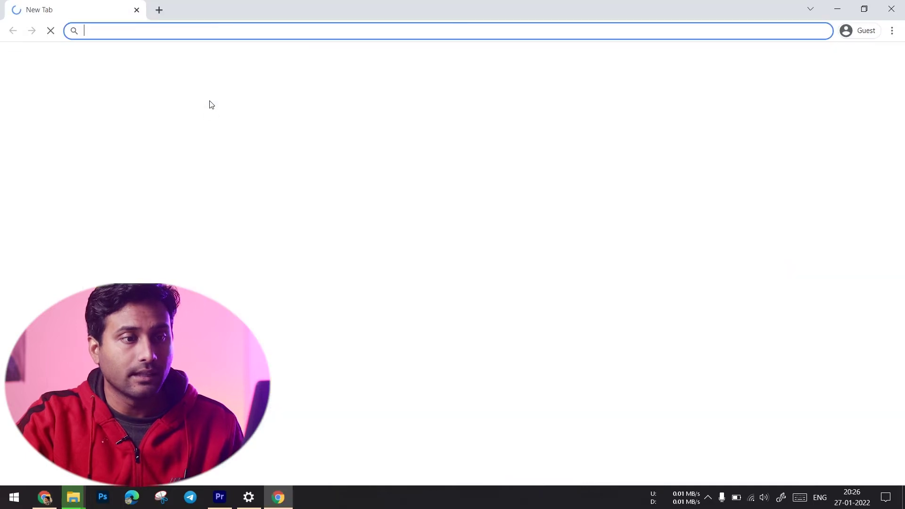
{"action": "key", "text": "ctrl+v"}
{"action": "key", "text": "Return"}
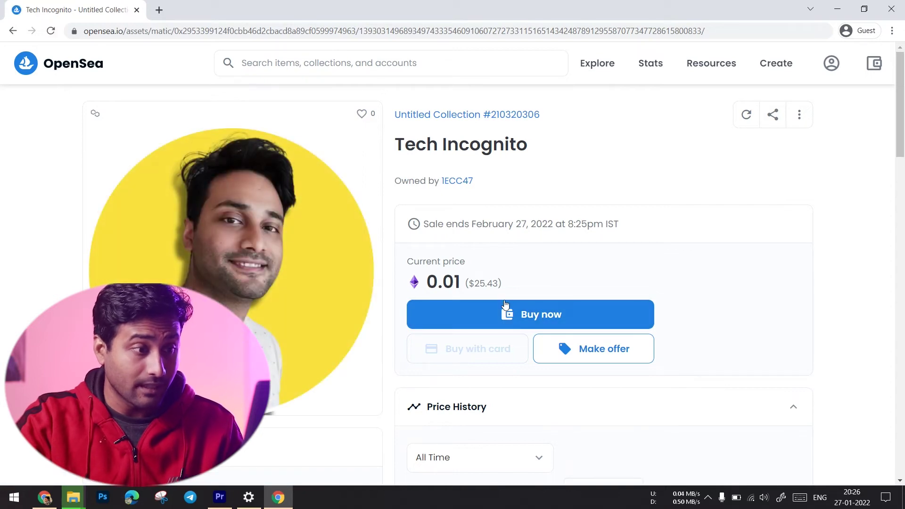
- Check the wallet choices offered for making an offer, and look through the public item page's description, price history, listings and offers
{"action": "left_click", "coordinate": [615, 357]}
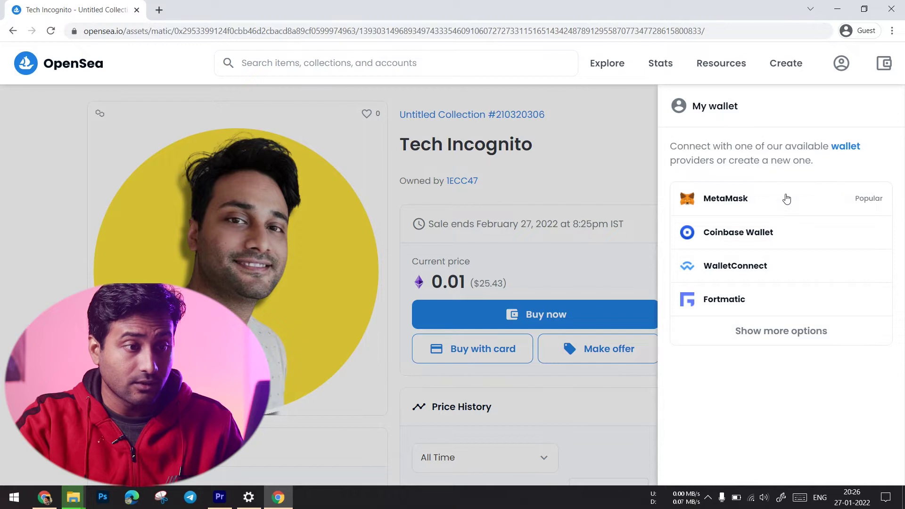
{"action": "left_click", "coordinate": [618, 186]}
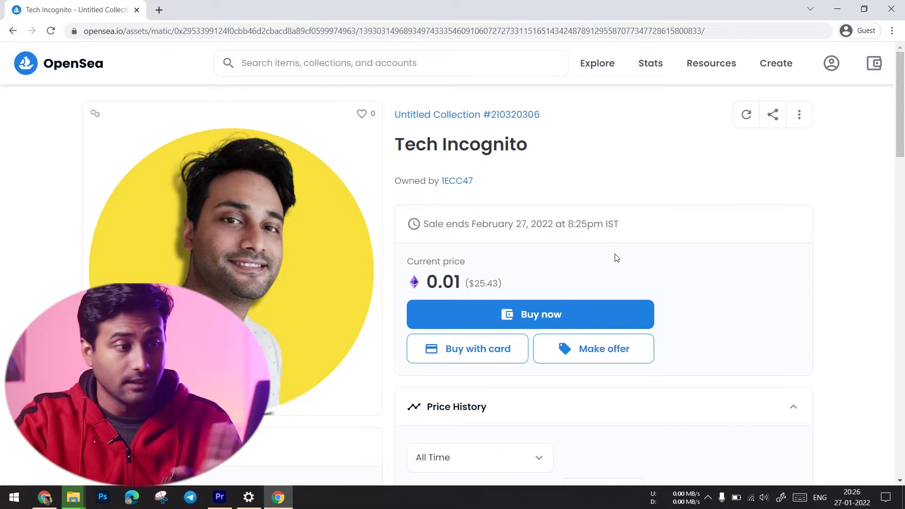
{"action": "scroll", "coordinate": [616, 256], "scroll_direction": "down", "scroll_amount": 3}
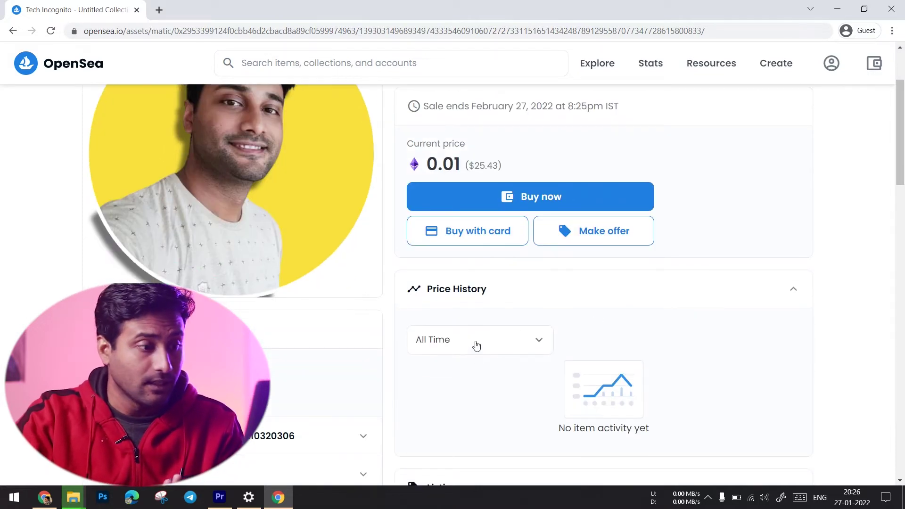
{"action": "scroll", "coordinate": [692, 349], "scroll_direction": "down", "scroll_amount": 3}
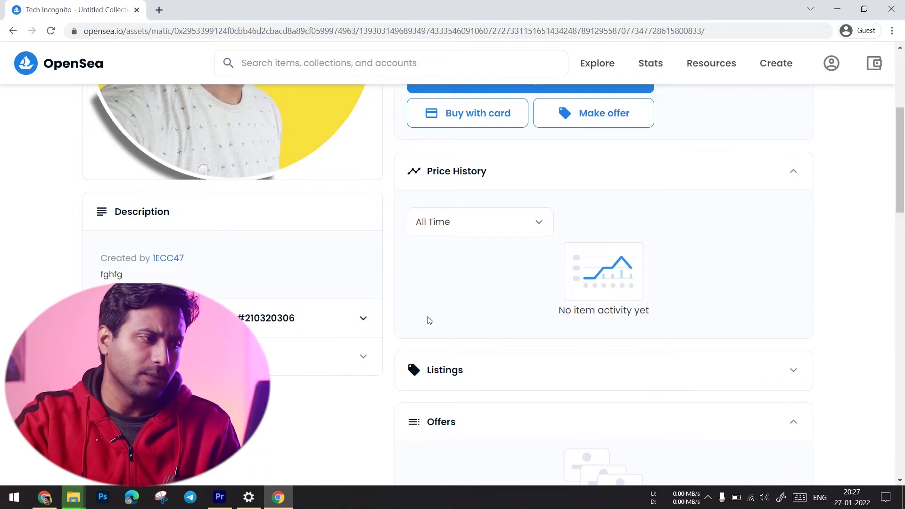
{"action": "scroll", "coordinate": [677, 349], "scroll_direction": "up", "scroll_amount": 3}
{"action": "scroll", "coordinate": [677, 349], "scroll_direction": "up", "scroll_amount": 3}
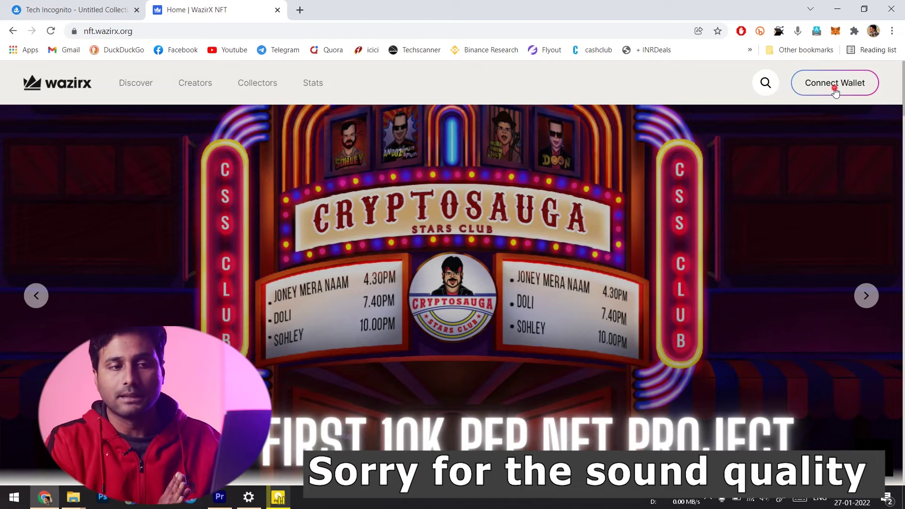
- Connect the MetaMask account to WazirX NFT, allowing the switch to Binance Smart Chain and signing the account verification request
{"action": "left_click", "coordinate": [834, 89]}
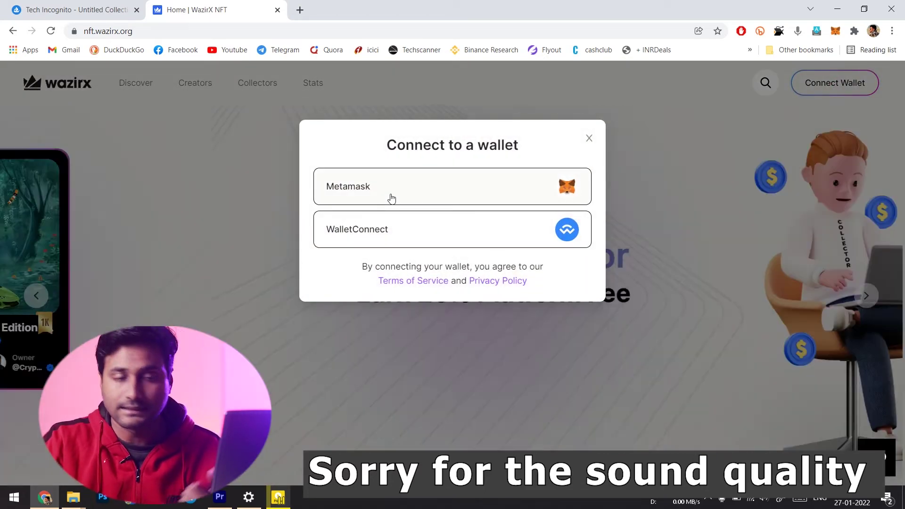
{"action": "left_click", "coordinate": [391, 196]}
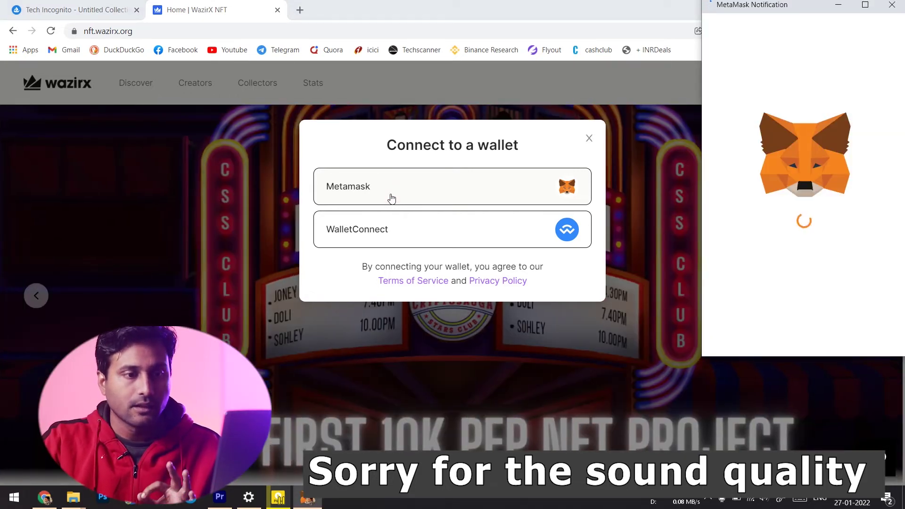
{"action": "left_click", "coordinate": [858, 335]}
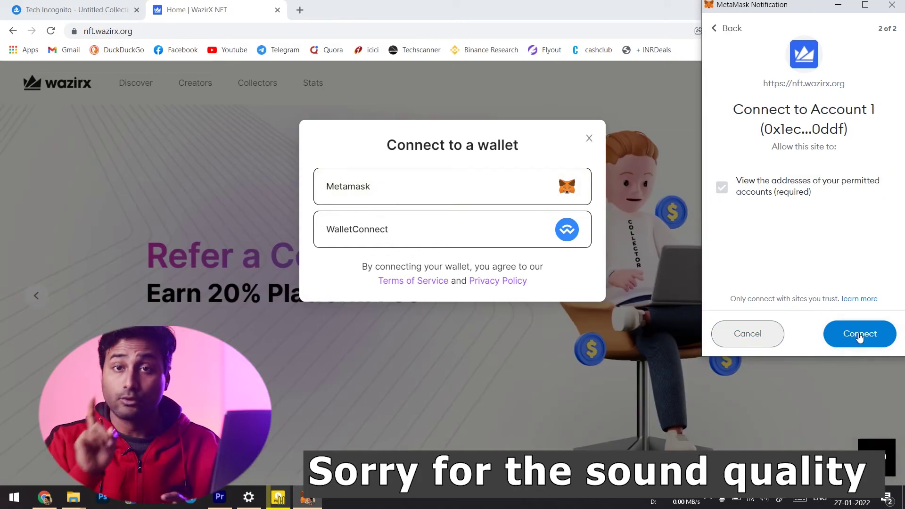
{"action": "left_click", "coordinate": [858, 336]}
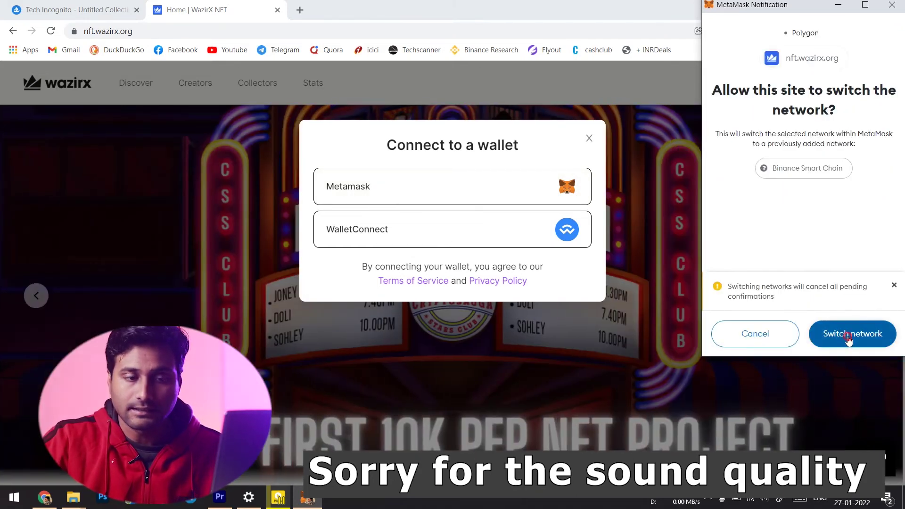
{"action": "left_click", "coordinate": [847, 335]}
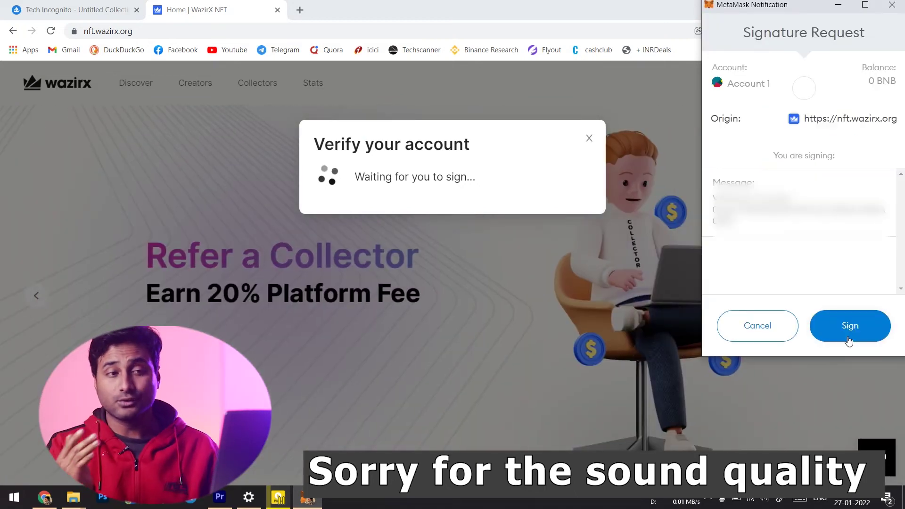
{"action": "left_click", "coordinate": [847, 335]}
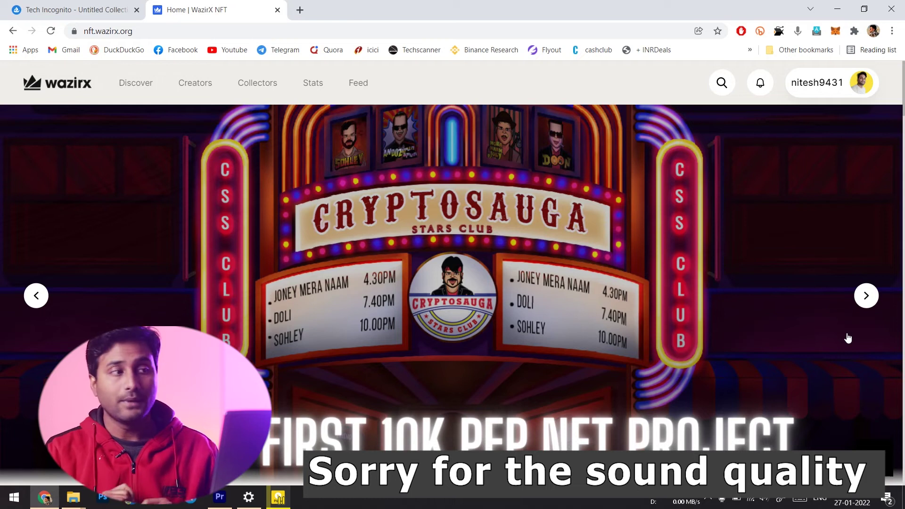
- Open the WazirX Become a creator application form and examine its email, username and creator profile questions
{"action": "left_click", "coordinate": [839, 85]}
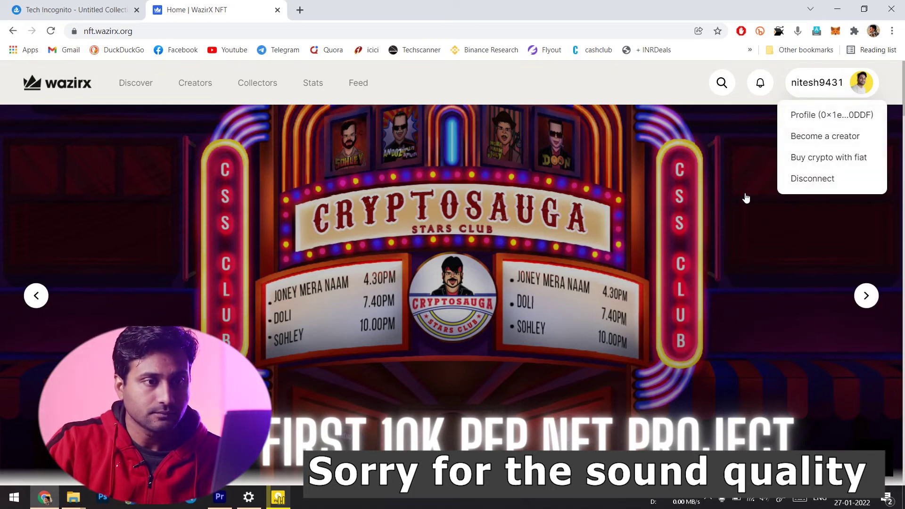
{"action": "left_click", "coordinate": [847, 136]}
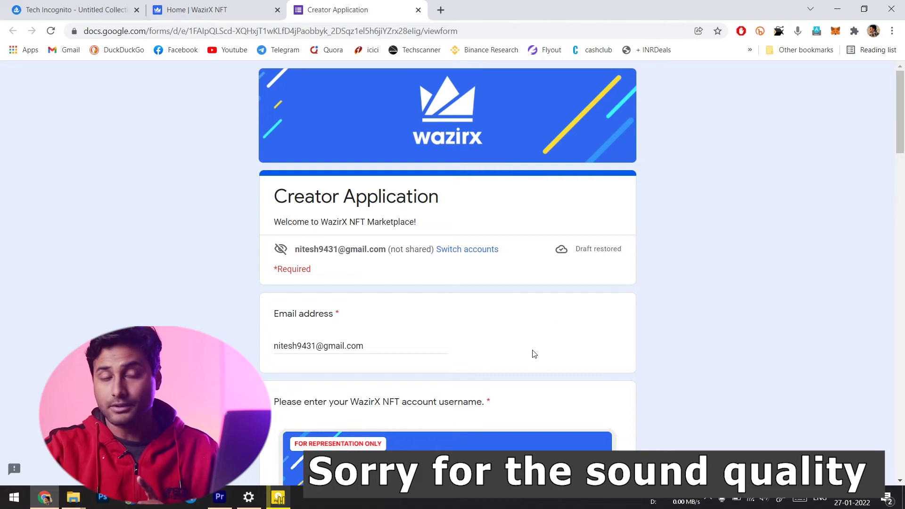
{"action": "scroll", "coordinate": [478, 348], "scroll_direction": "down", "scroll_amount": 1}
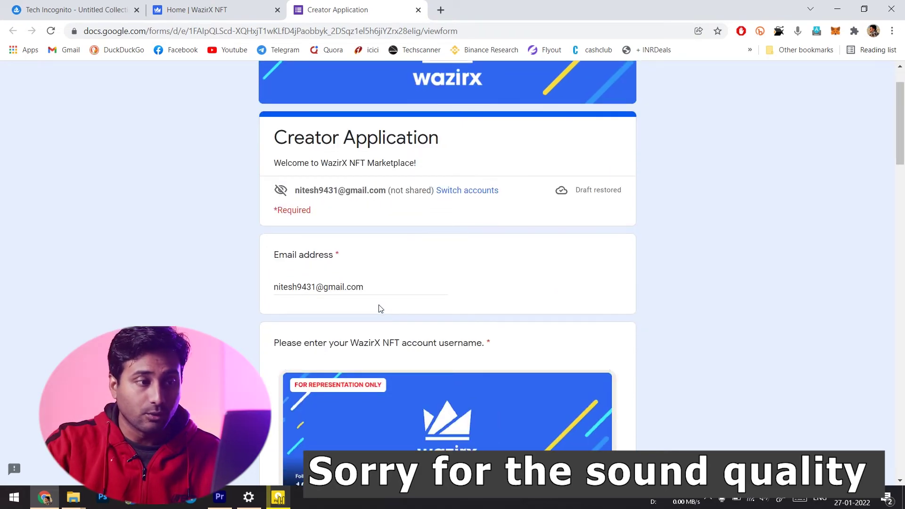
{"action": "scroll", "coordinate": [378, 301], "scroll_direction": "down", "scroll_amount": 3}
{"action": "scroll", "coordinate": [356, 299], "scroll_direction": "down", "scroll_amount": 2}
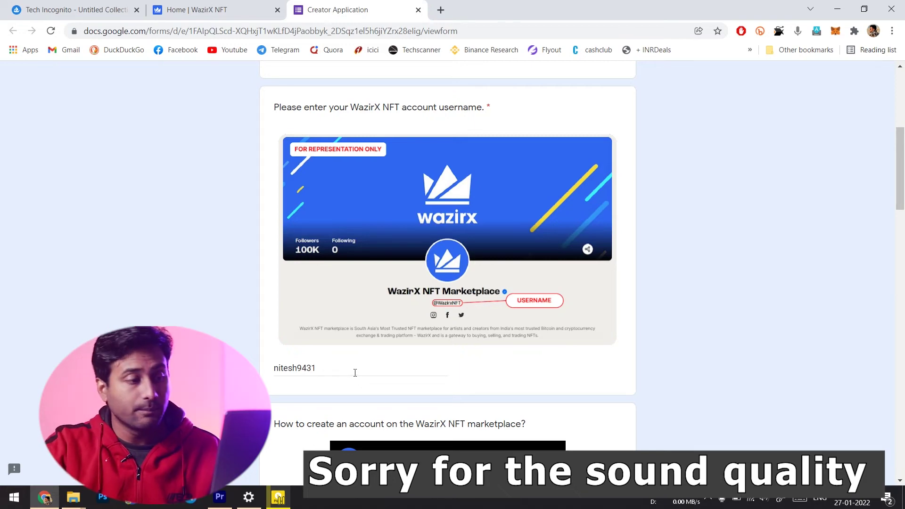
{"action": "scroll", "coordinate": [354, 372], "scroll_direction": "down", "scroll_amount": 7}
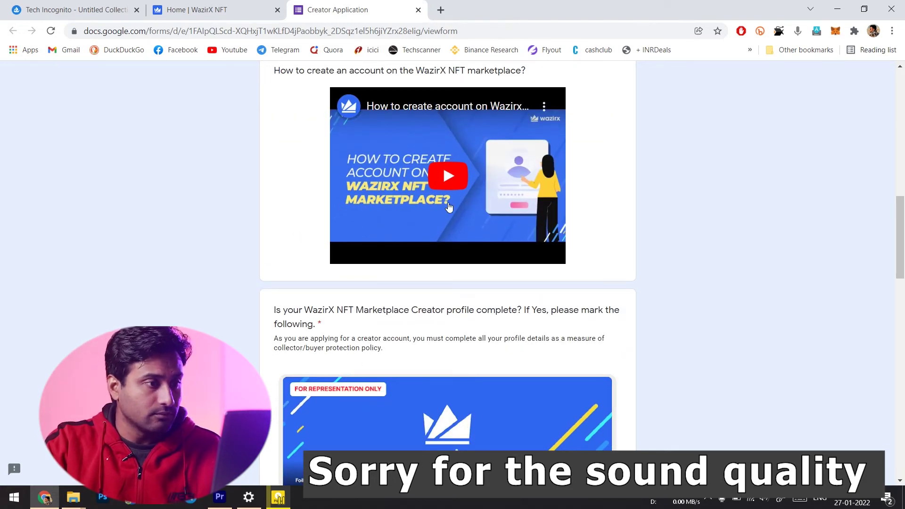
- Review the application form's profile completion checklist, the sample tweet for Twitter verification, and the introductory video requirement
{"action": "scroll", "coordinate": [450, 203], "scroll_direction": "down", "scroll_amount": 7}
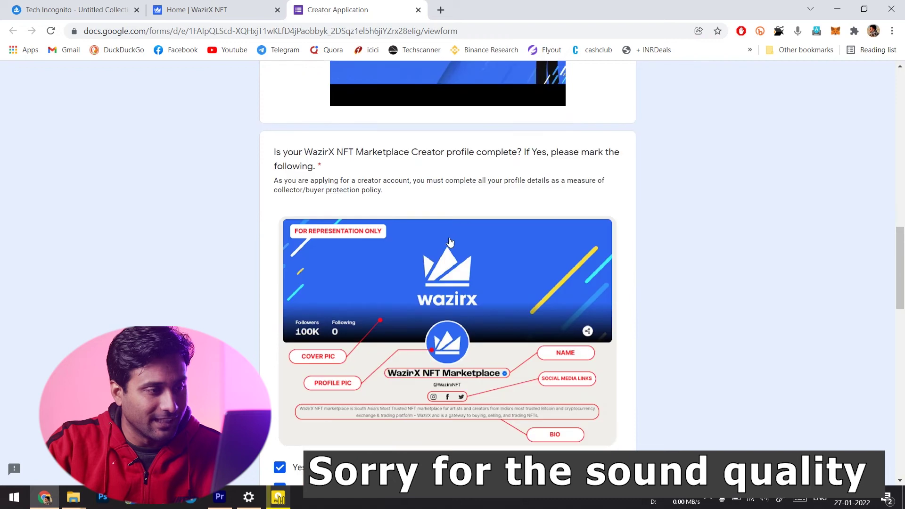
{"action": "scroll", "coordinate": [375, 222], "scroll_direction": "up", "scroll_amount": 2}
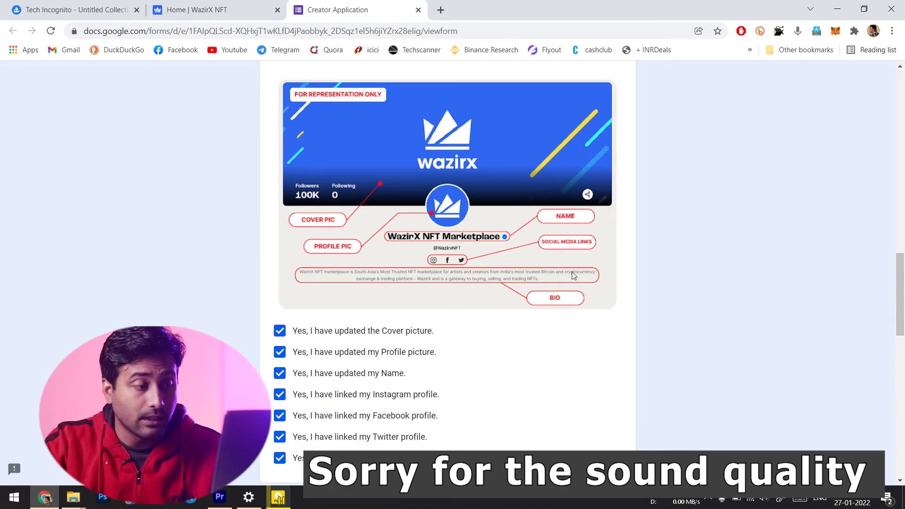
{"action": "scroll", "coordinate": [570, 274], "scroll_direction": "down", "scroll_amount": 3}
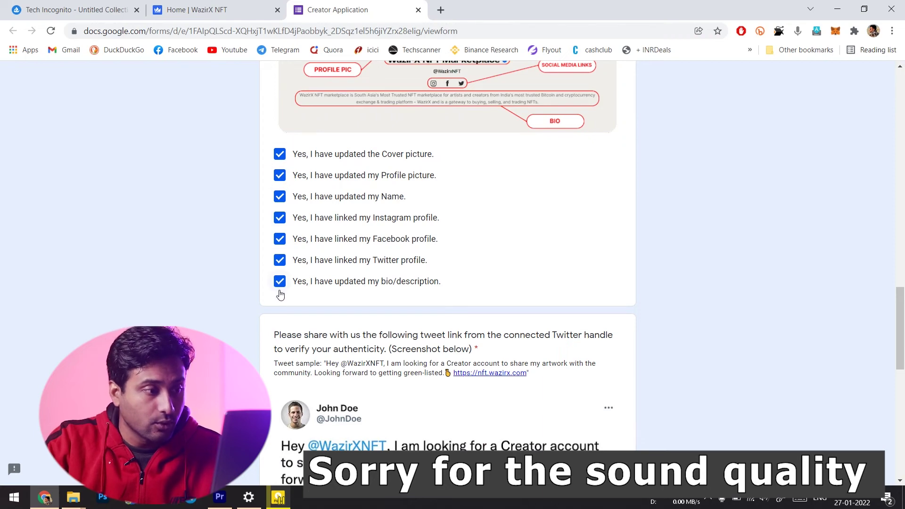
{"action": "scroll", "coordinate": [280, 294], "scroll_direction": "down", "scroll_amount": 3}
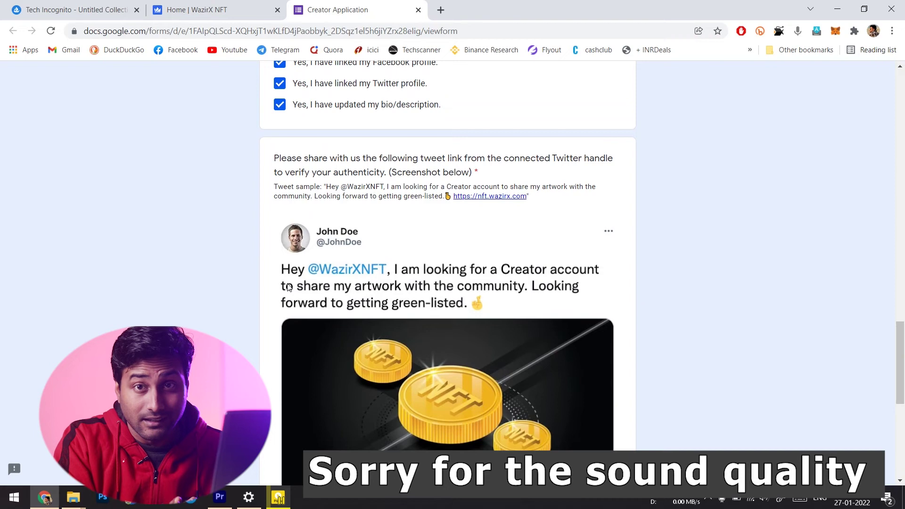
{"action": "scroll", "coordinate": [290, 285], "scroll_direction": "up", "scroll_amount": 5}
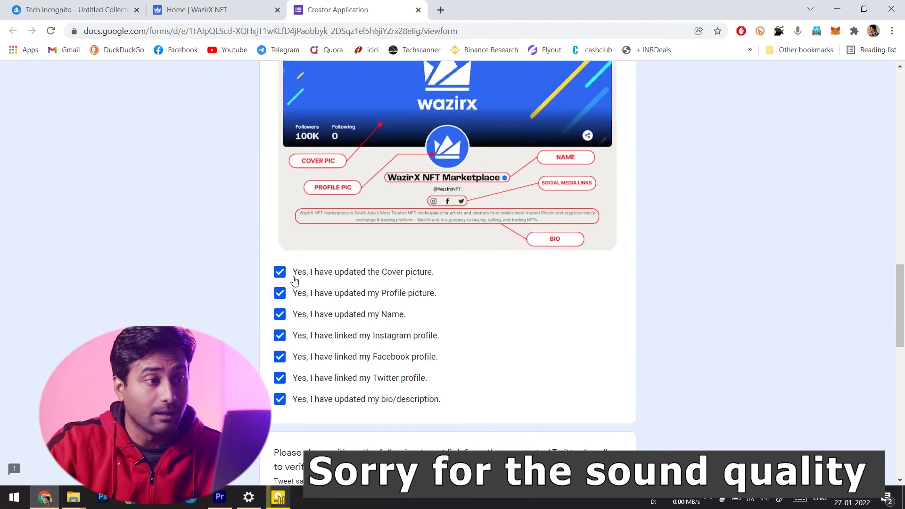
{"action": "scroll", "coordinate": [448, 269], "scroll_direction": "down", "scroll_amount": 5}
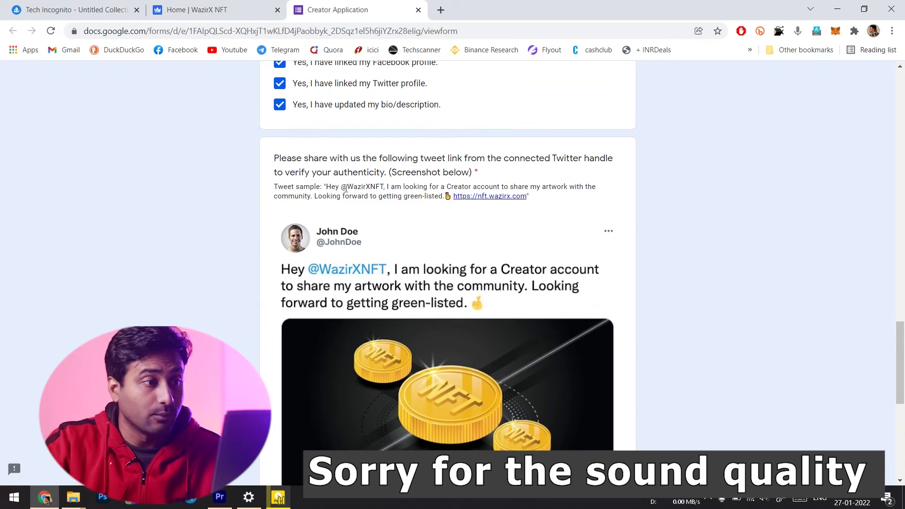
{"action": "scroll", "coordinate": [474, 213], "scroll_direction": "down", "scroll_amount": 3}
{"action": "scroll", "coordinate": [492, 289], "scroll_direction": "down", "scroll_amount": 3}
{"action": "scroll", "coordinate": [356, 313], "scroll_direction": "down", "scroll_amount": 1}
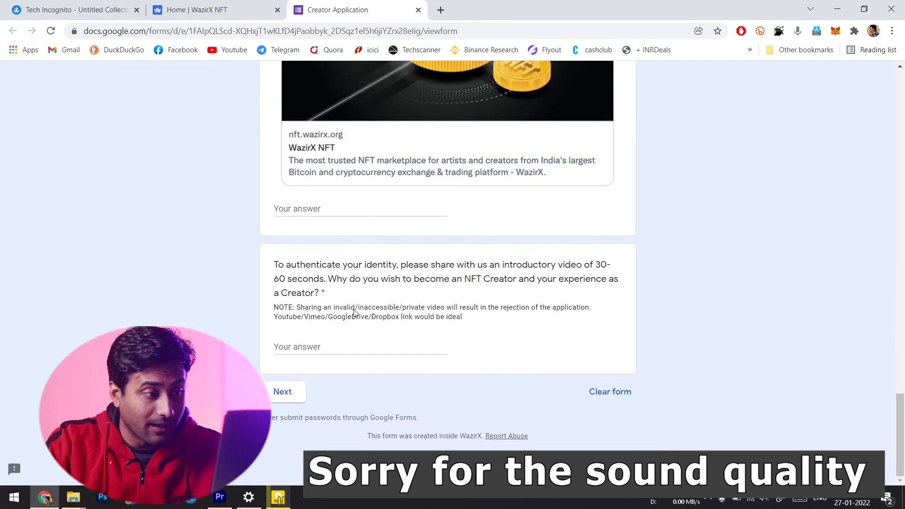